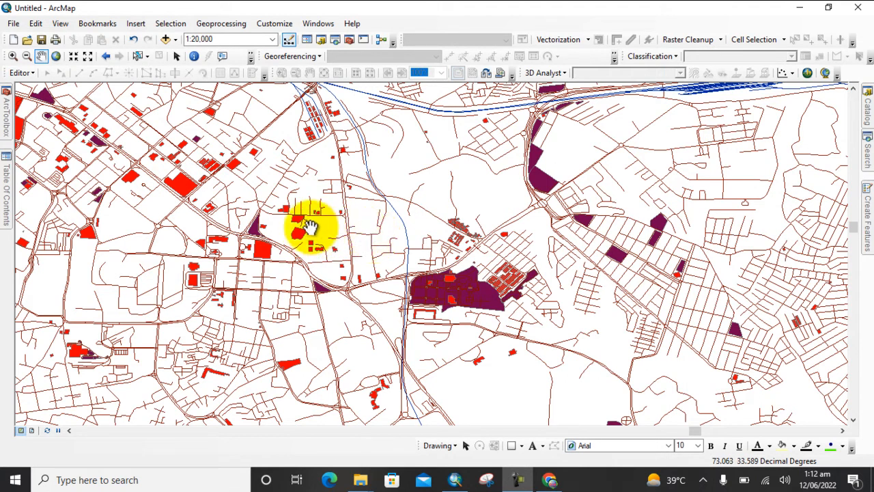
mouse_move(14, 198)
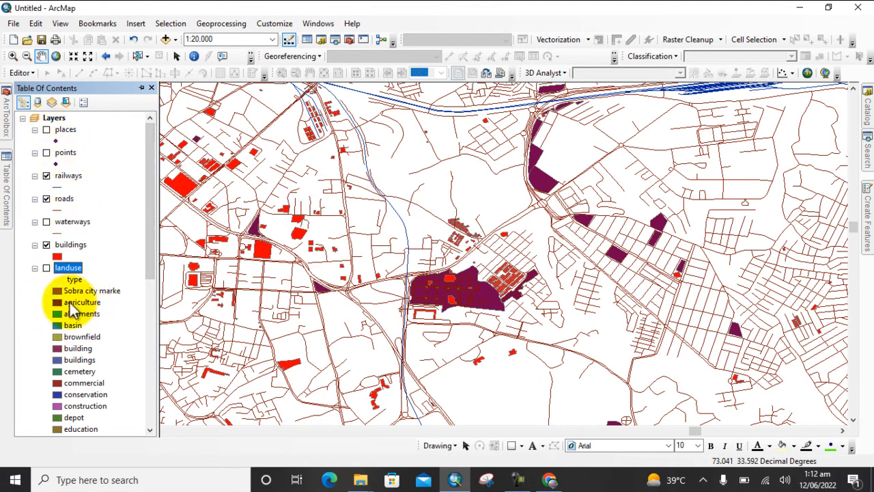
drag(150, 232, 152, 381)
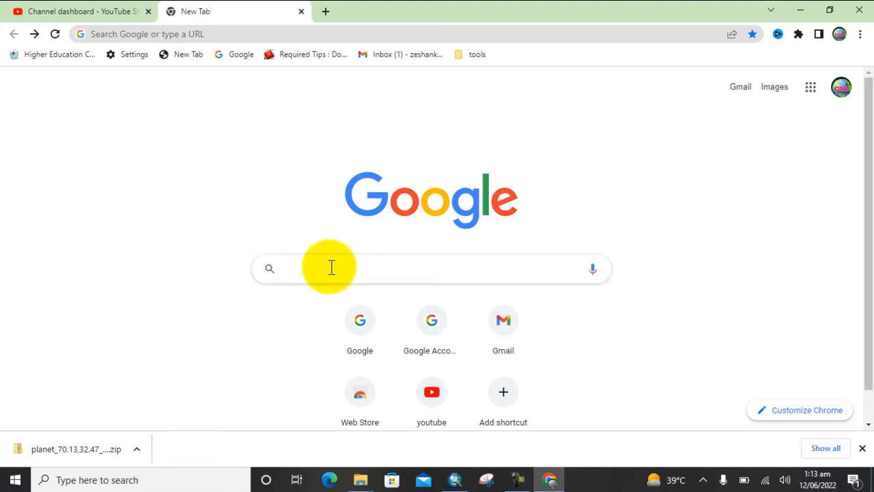
- Open the BBBike extracts OpenStreetMap site through a Google search for extract.bbbike and choose Shapefile (Esri) as the extract format
text(EXTRACT.BBB)
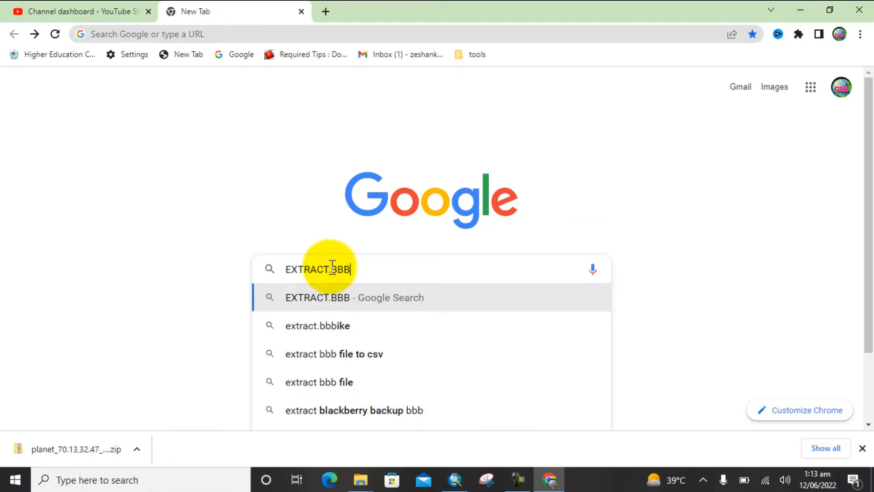
click(299, 331)
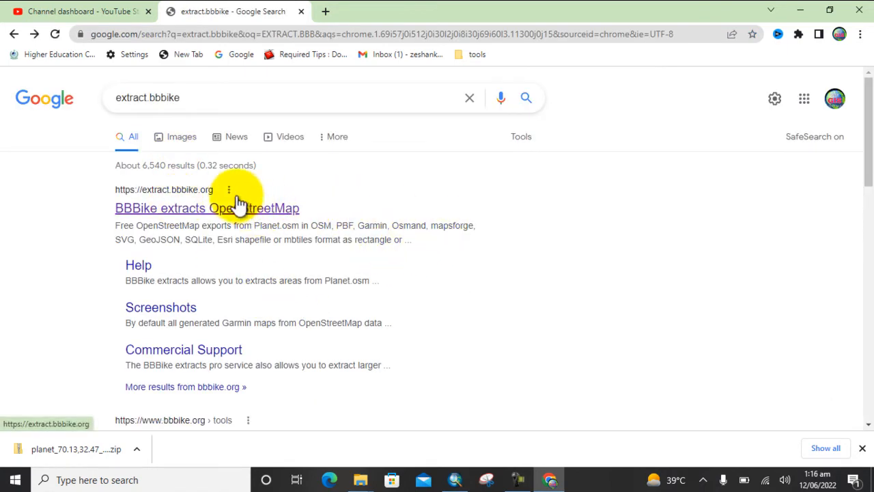
click(180, 211)
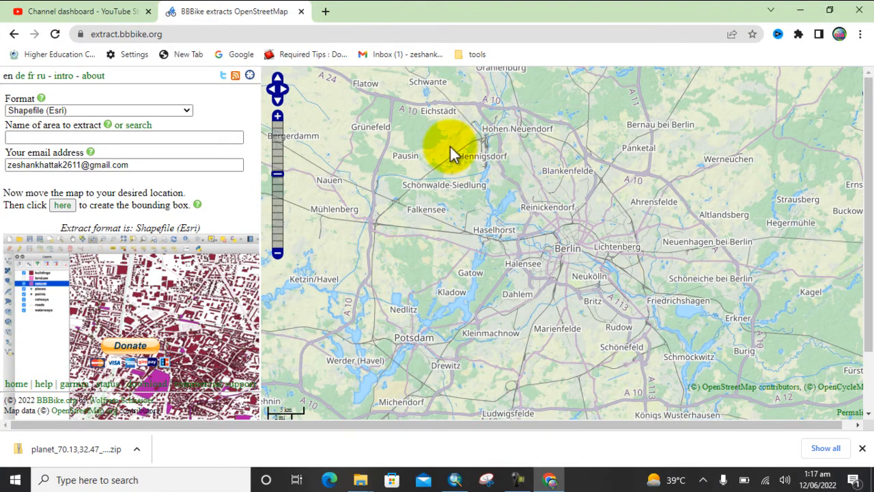
click(186, 111)
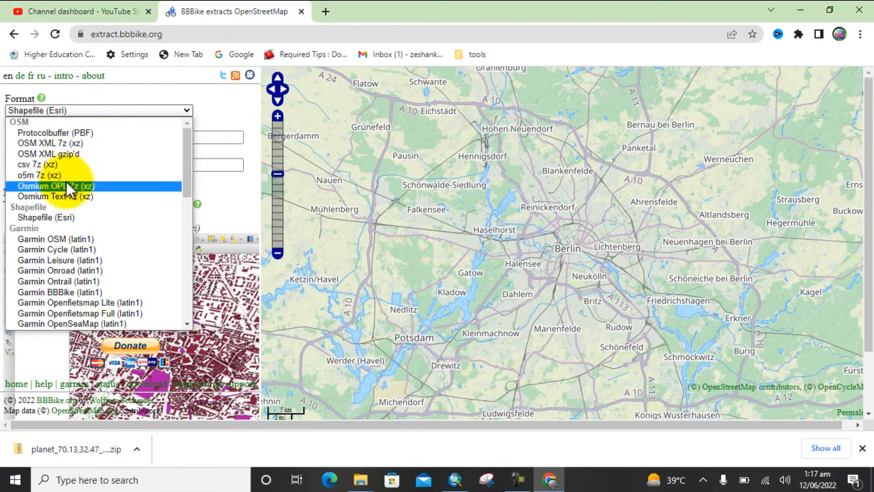
click(65, 217)
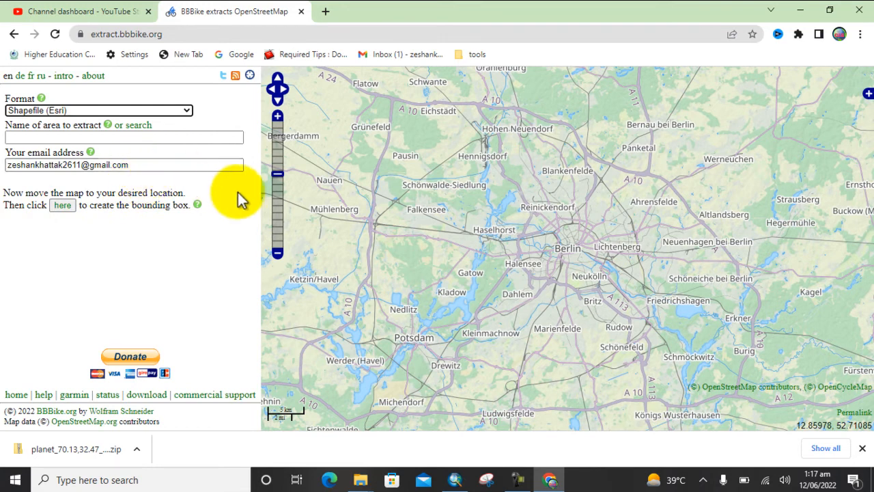
- Move the extract map from Berlin to northern Pakistan, framing the area around Karak and Bannu between Peshawar and Mianwali
drag(640, 286, 468, 201)
scroll(488, 205, down, 2)
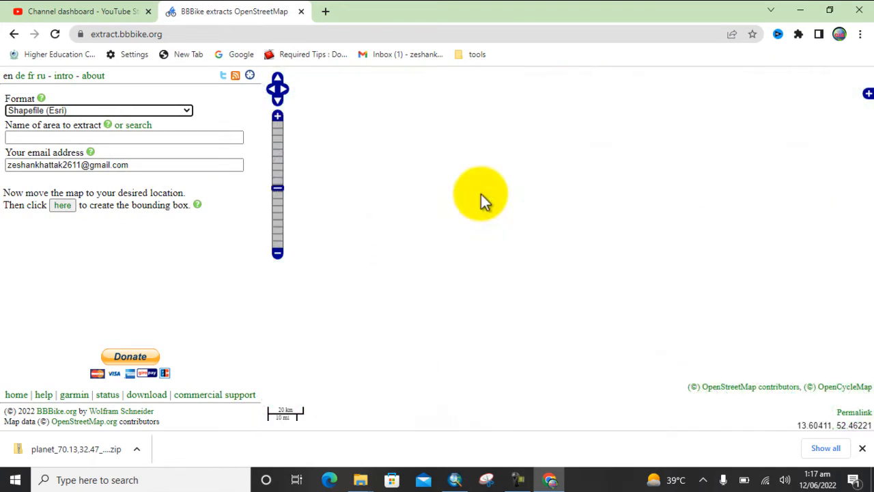
scroll(441, 183, down, 2)
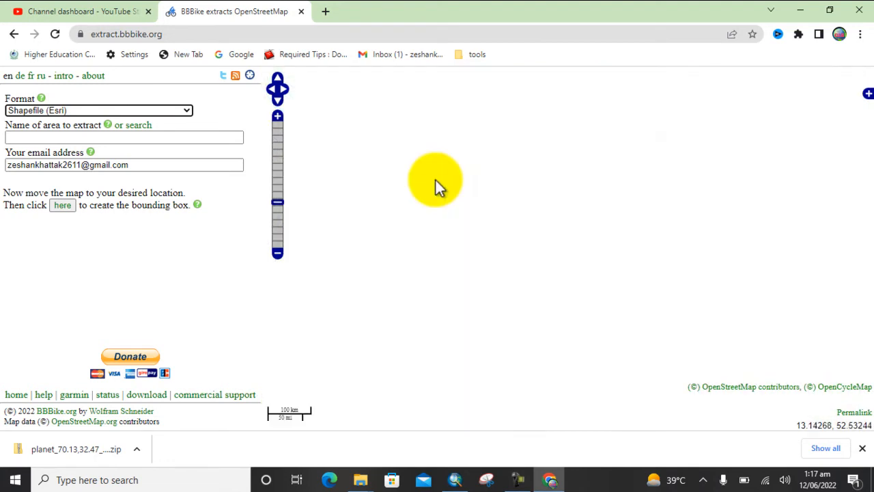
scroll(407, 182, down, 2)
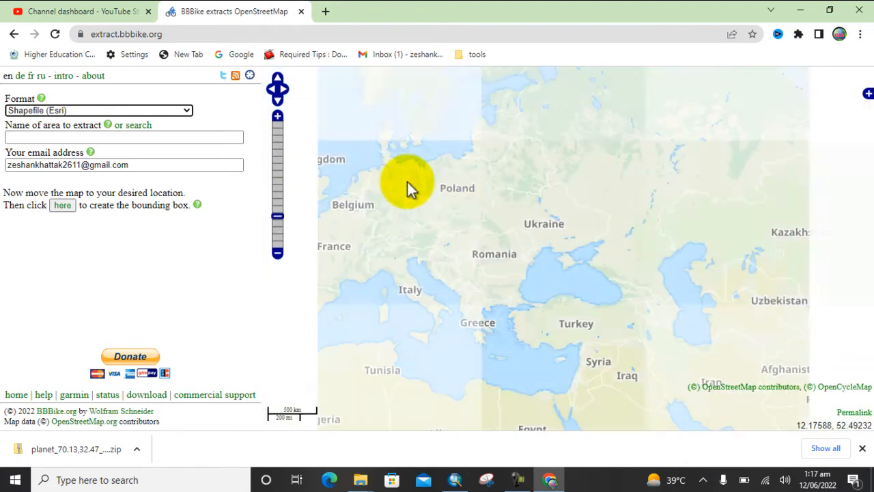
scroll(437, 179, down, 1)
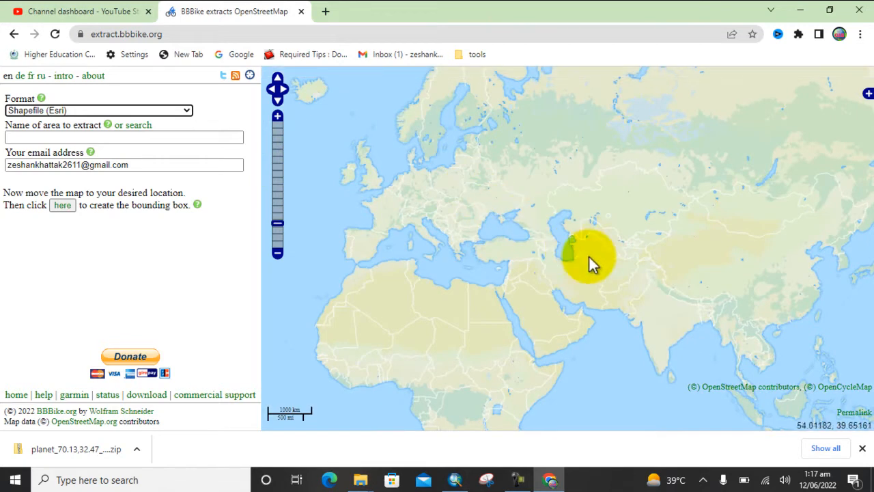
scroll(639, 283, up, 1)
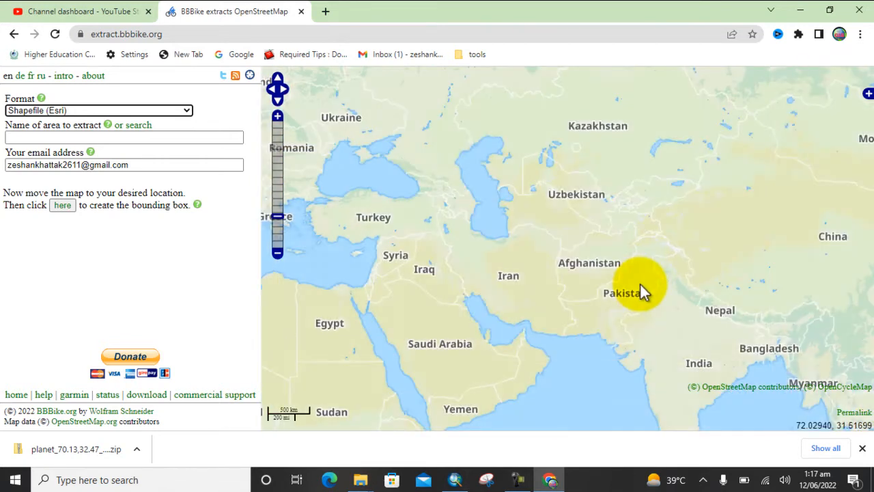
scroll(644, 290, up, 2)
scroll(644, 290, up, 2)
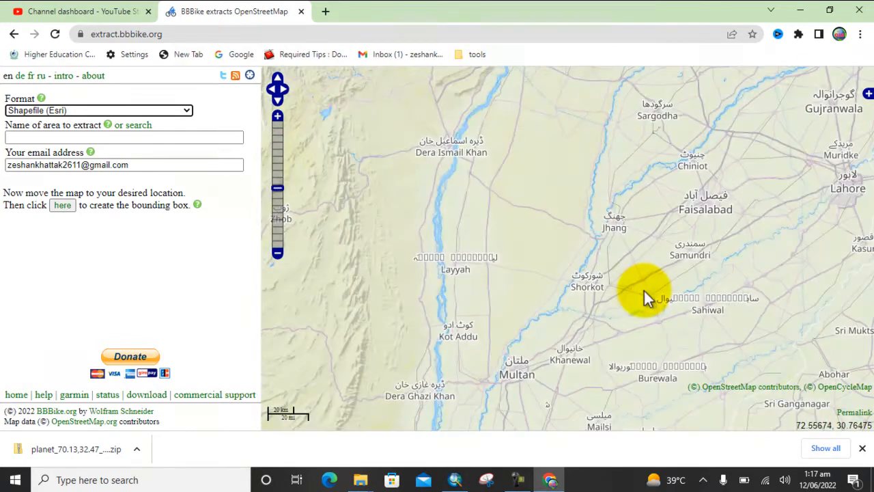
drag(644, 296, 481, 190)
scroll(541, 218, down, 1)
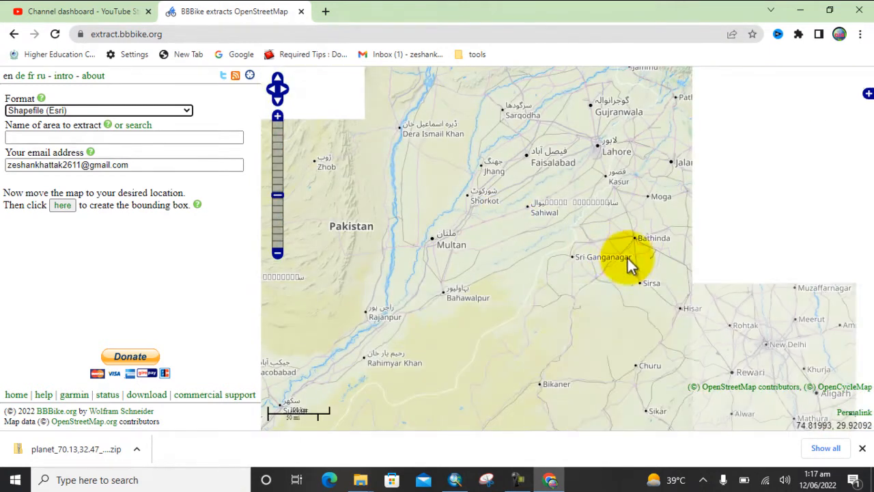
scroll(624, 262, down, 1)
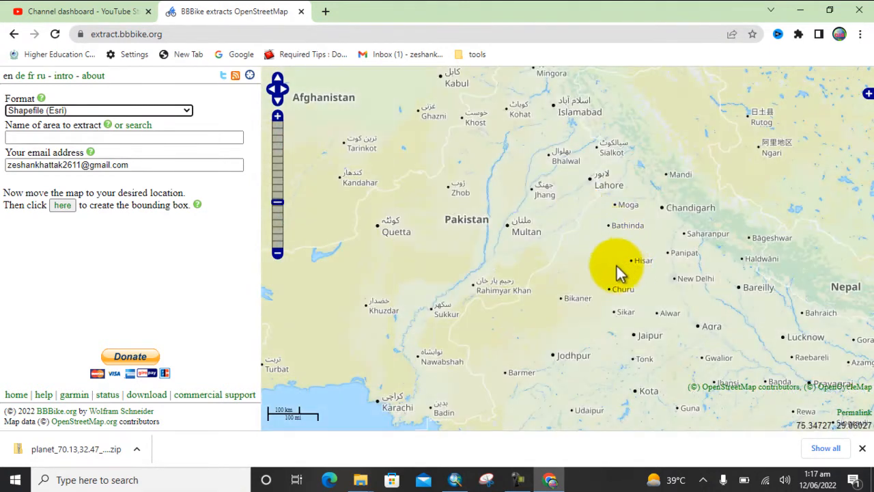
drag(498, 226, 493, 267)
scroll(508, 146, down, 1)
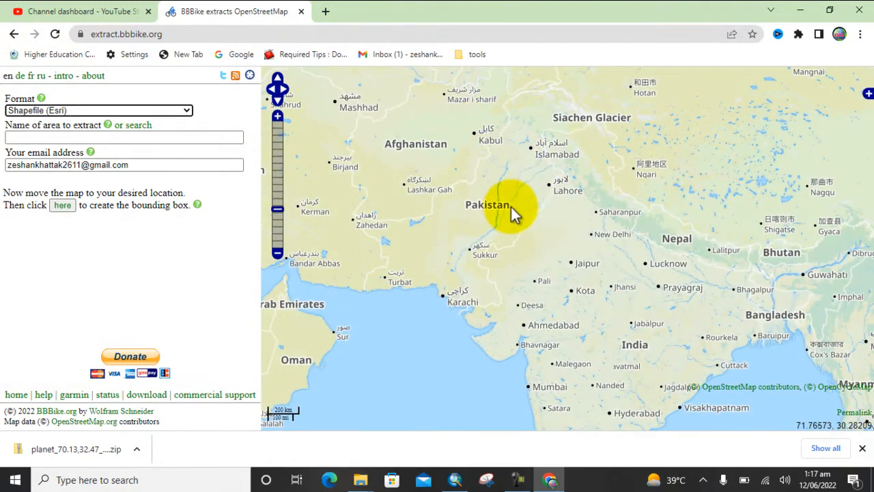
drag(543, 224, 544, 233)
scroll(492, 164, up, 1)
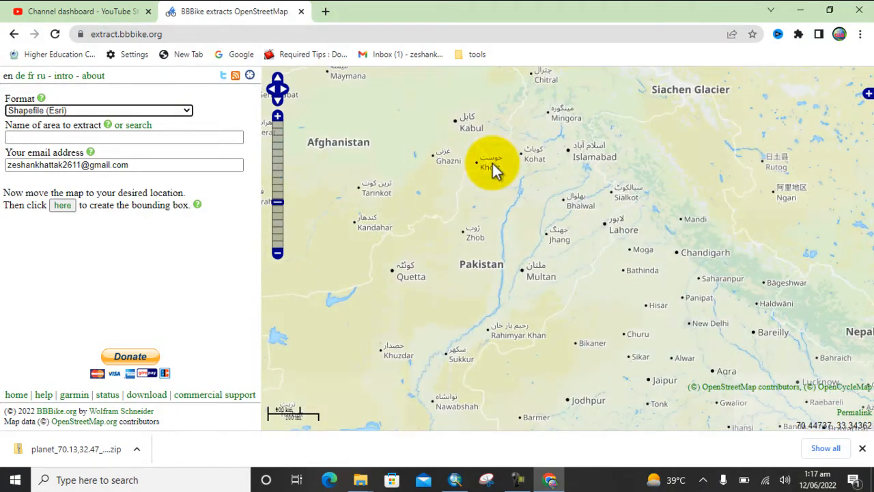
scroll(504, 152, up, 1)
scroll(525, 208, up, 1)
drag(524, 197, 516, 272)
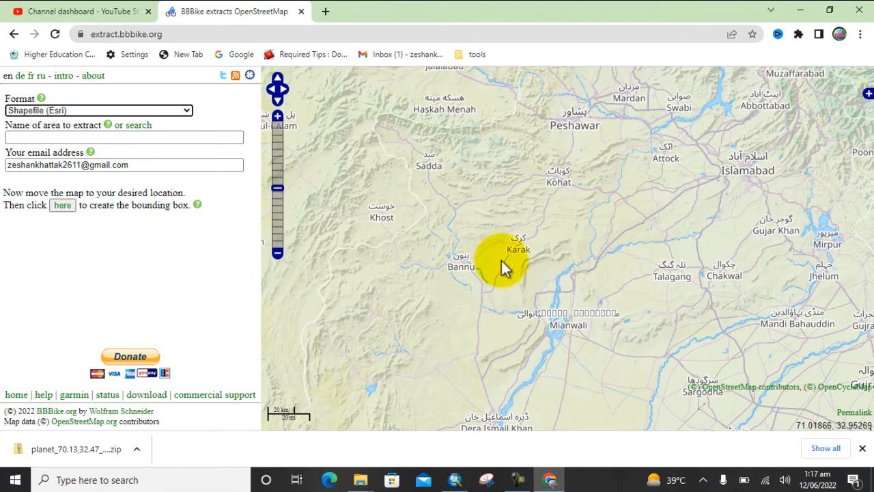
- Name the area Karak/ Khyber Pakhtunkhwa and request the extract of a bounding box created over the framed map region
click(26, 137)
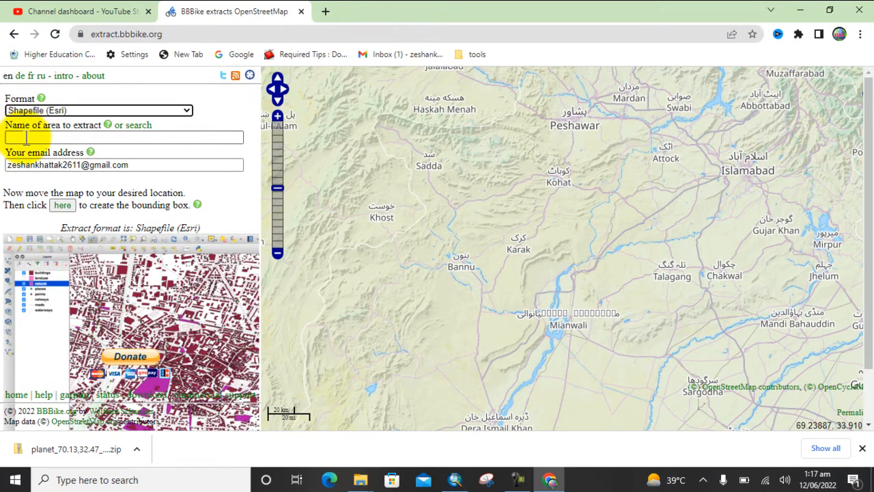
click(24, 137)
click(103, 167)
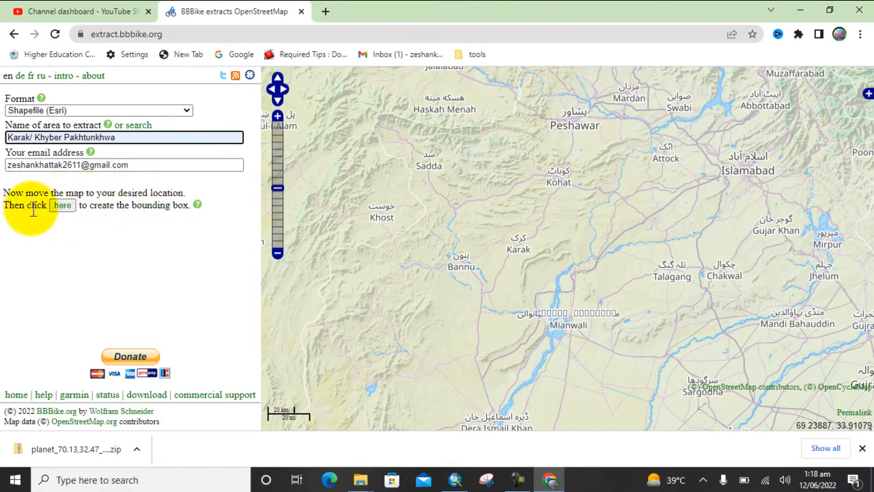
click(63, 205)
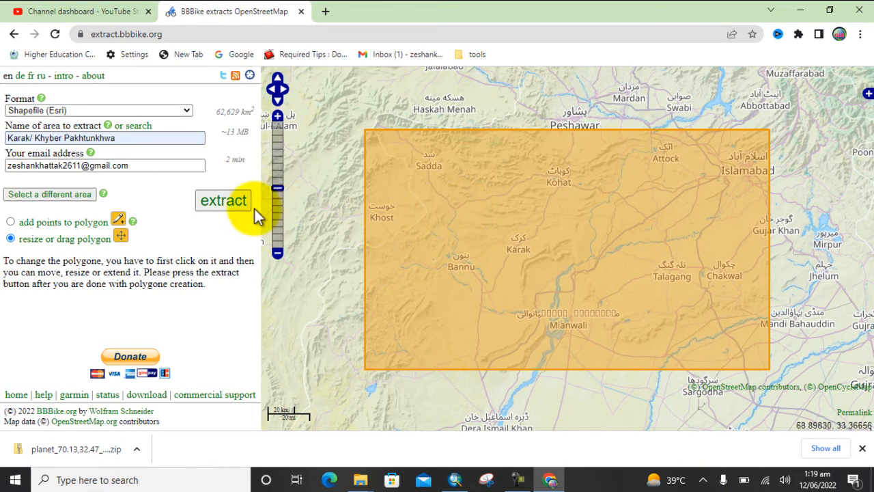
click(220, 205)
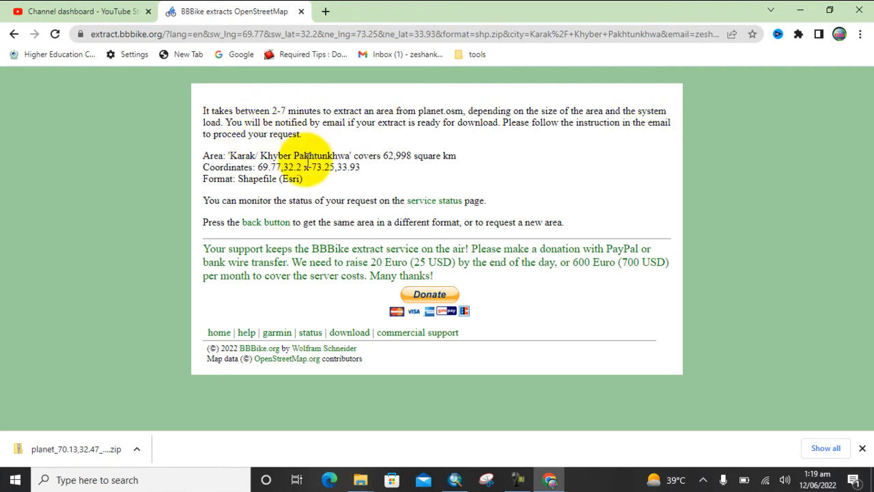
- Open the bbbike extract-ready e-mail in Gmail in a new tab and download planet_70.575_32.854_850fefc9.osm.shp.zip from its link
click(325, 11)
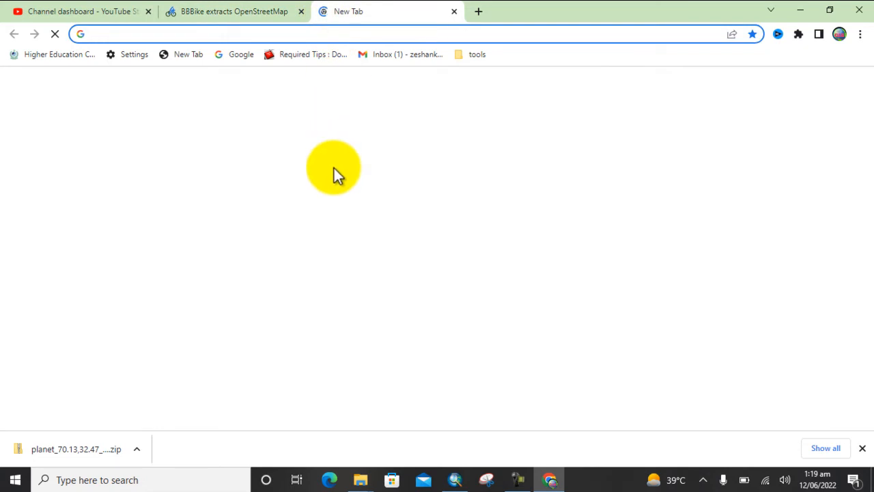
click(500, 339)
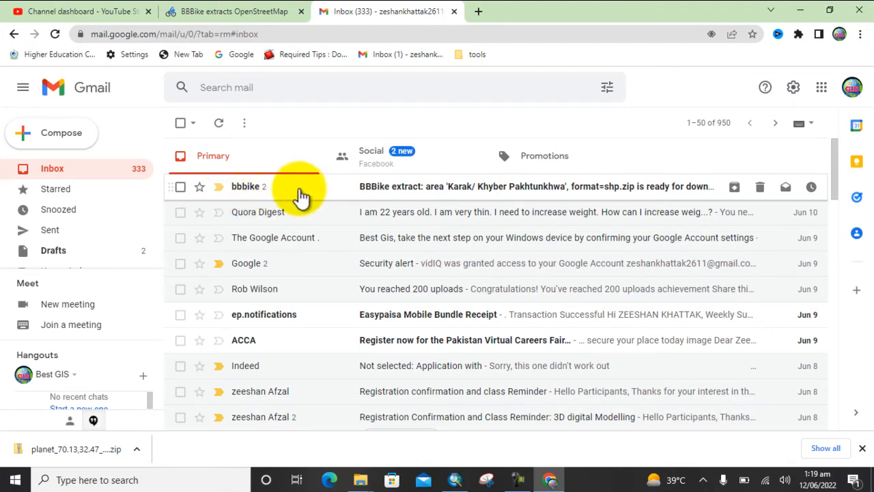
click(301, 195)
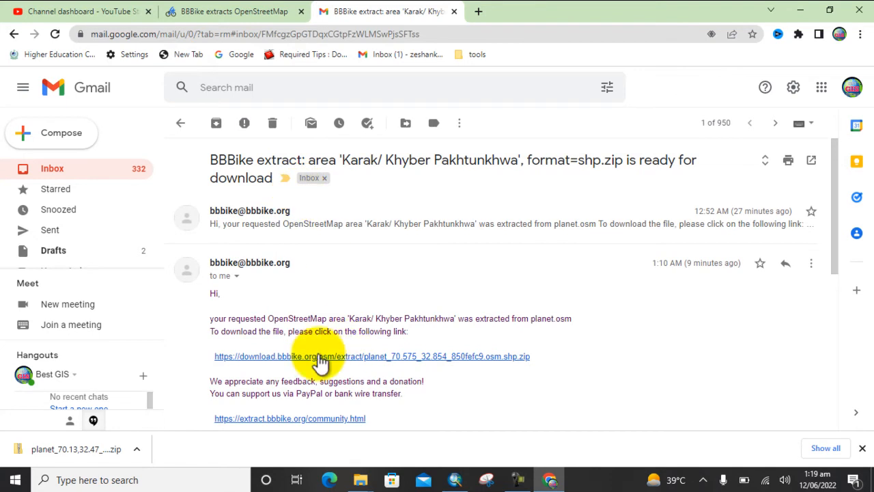
scroll(290, 290, down, 1)
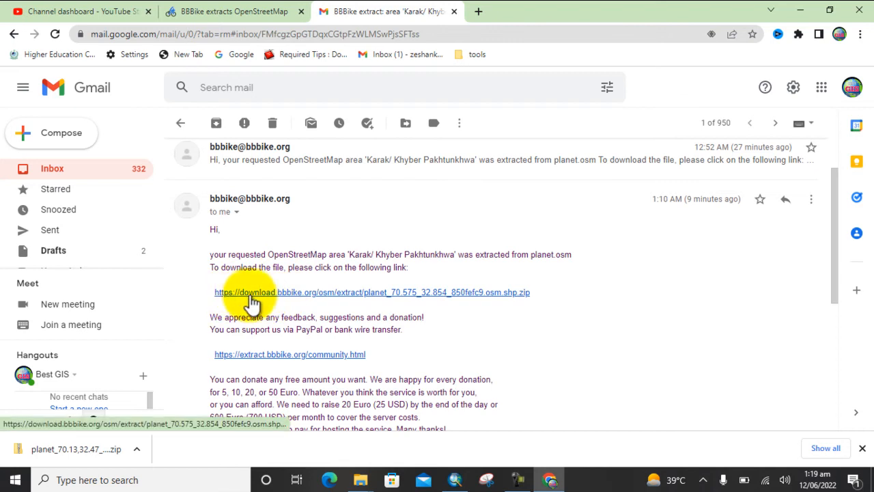
click(281, 293)
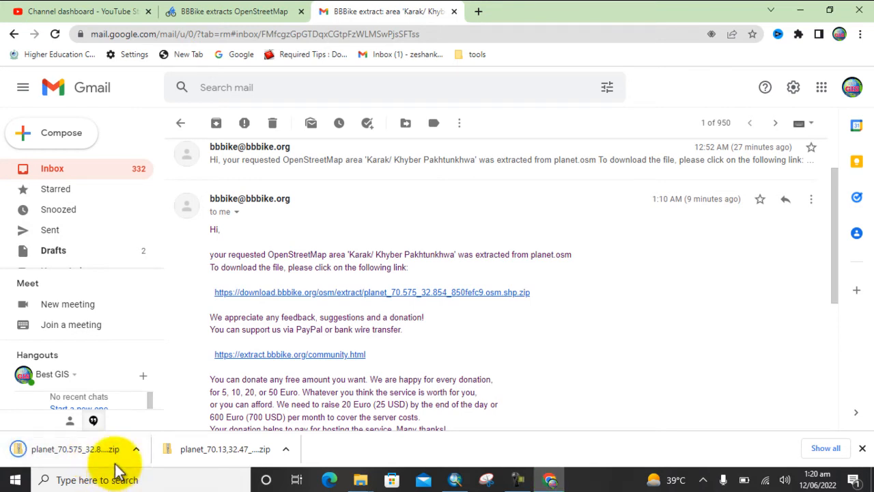
- Move the downloaded planet_70.575_32.854_850fefc9.osm.shp archive from Downloads into the folder E:\B\GIS Work
click(137, 449)
click(164, 406)
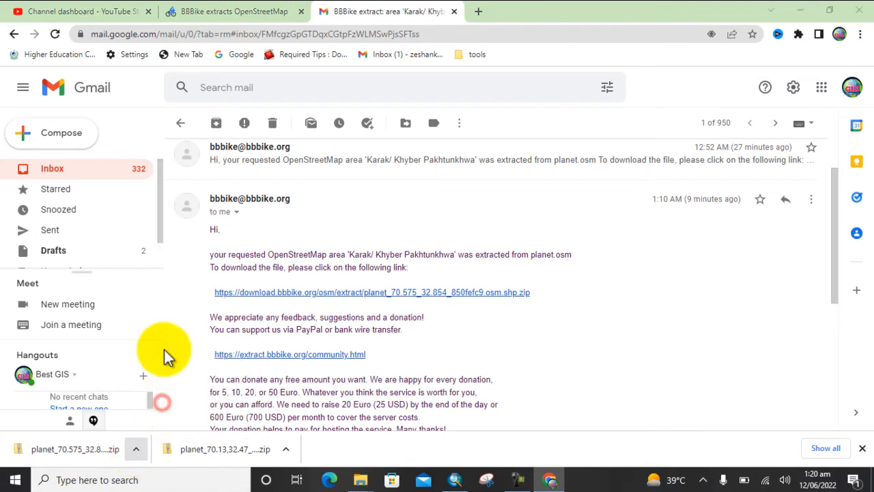
right_click(154, 103)
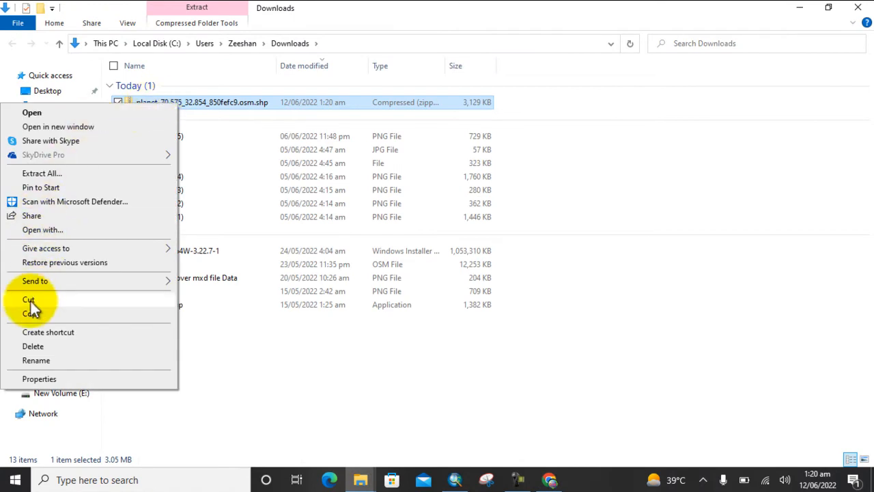
click(30, 301)
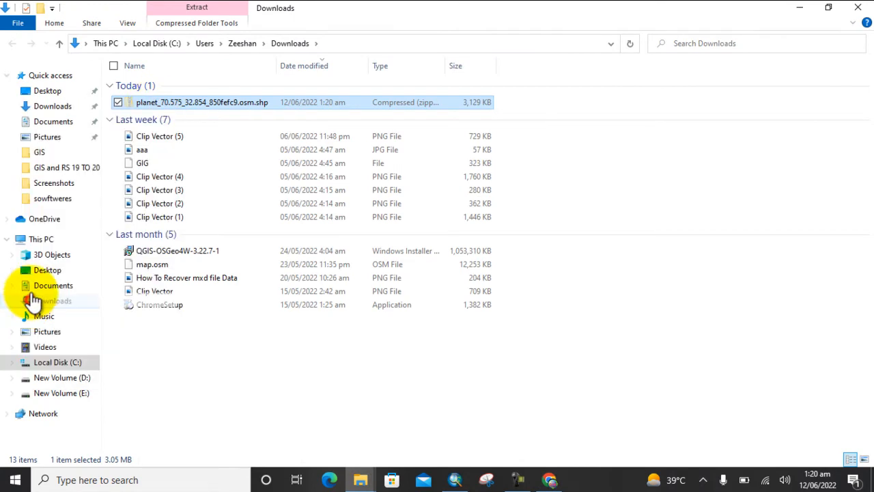
click(58, 43)
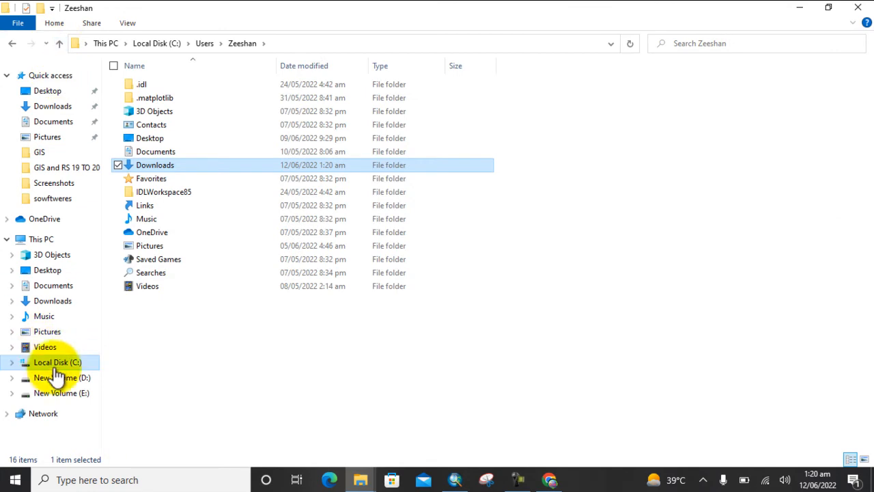
click(59, 392)
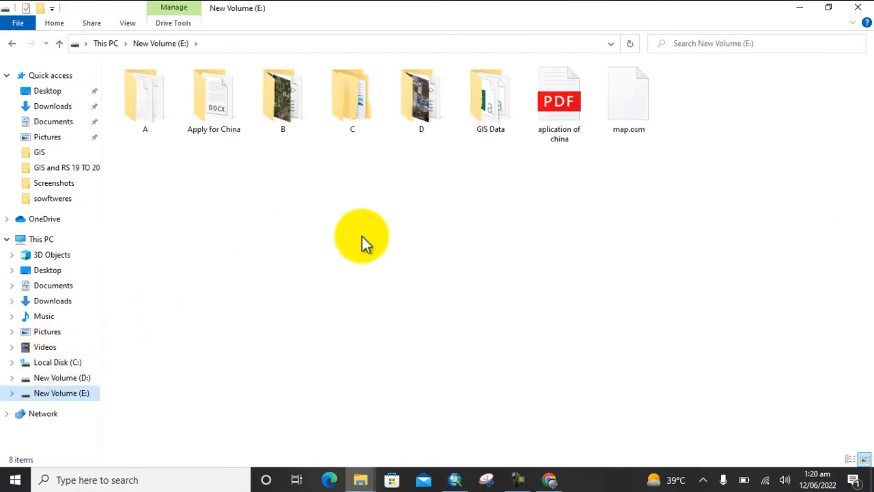
click(290, 112)
double_click(290, 113)
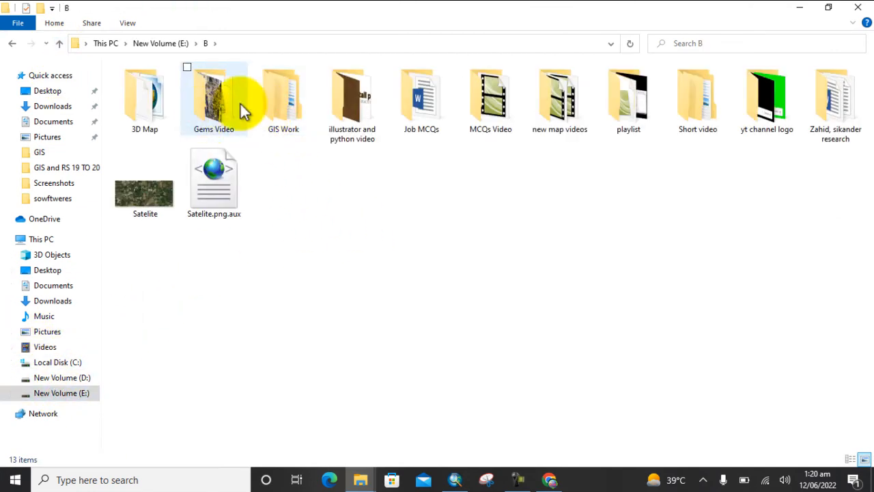
double_click(290, 112)
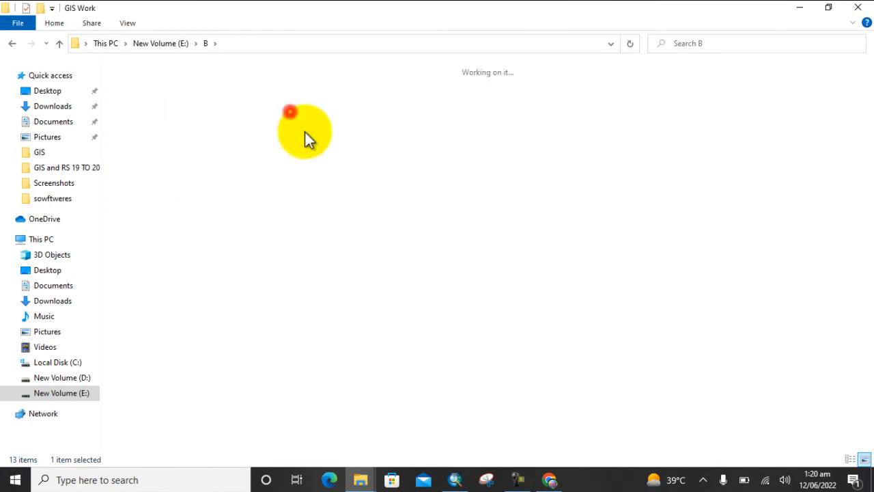
right_click(365, 249)
click(249, 338)
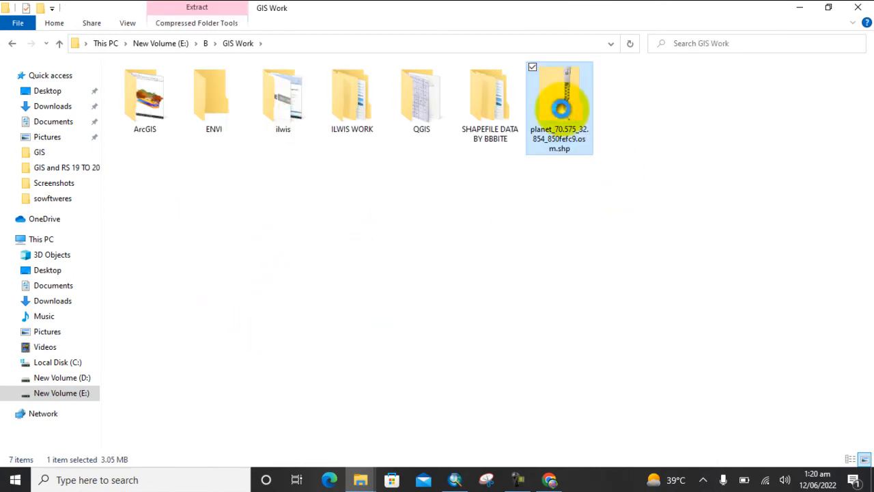
- Extract all files from the planet_70.575_32.854_850fefc9.osm.shp archive in the GIS Work folder
right_click(562, 109)
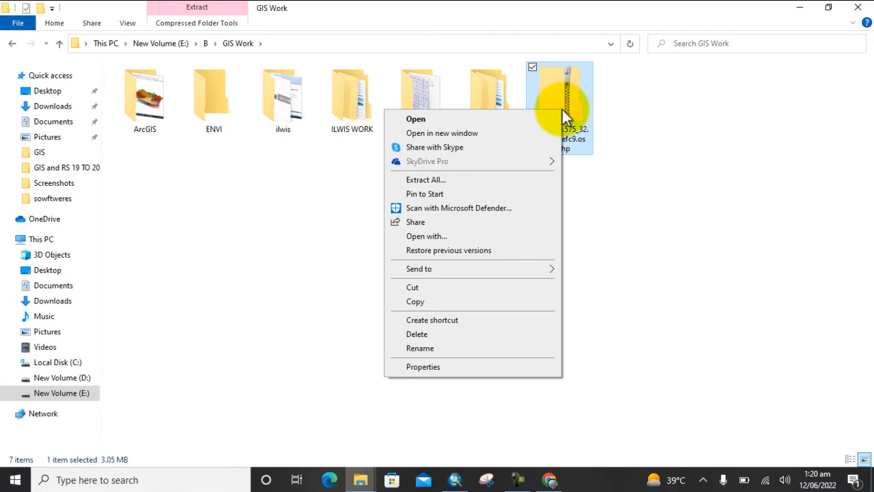
click(431, 179)
click(553, 360)
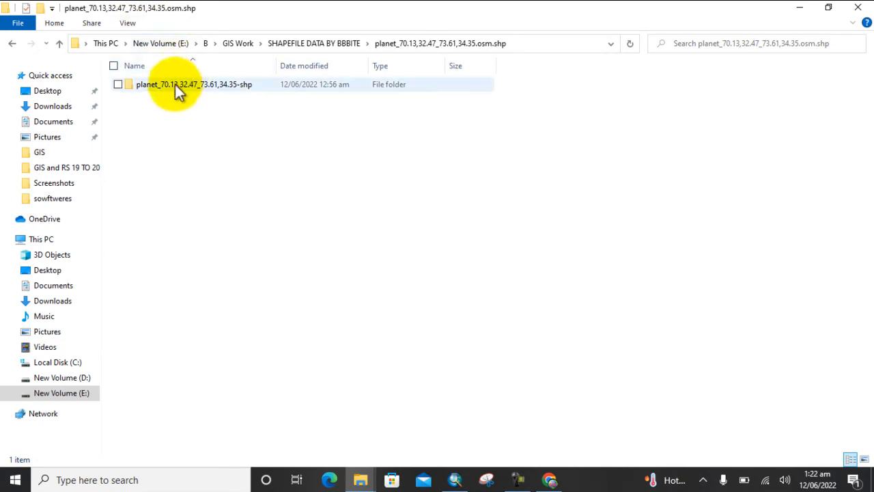
- Browse the extracted planet_70.13,32.47_73.61,34.35-shp folder down to its shape subfolder and look through the shapefile components
click(174, 84)
double_click(175, 84)
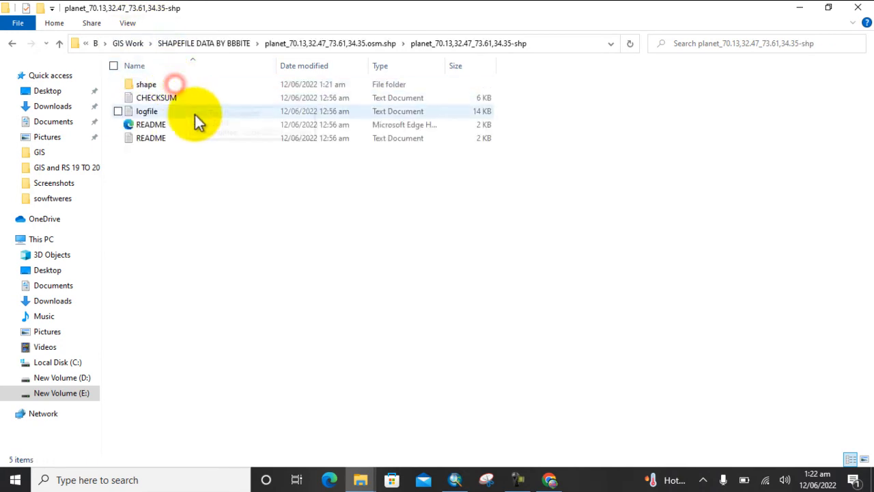
double_click(146, 85)
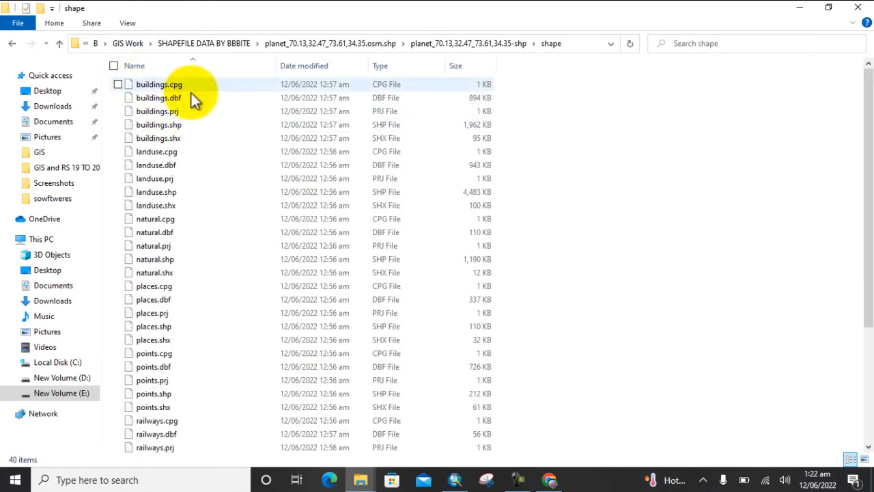
scroll(229, 127, down, 4)
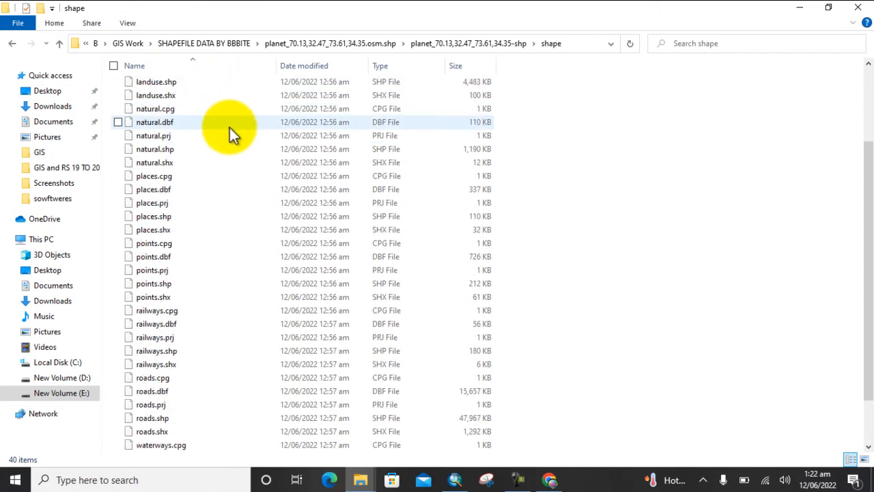
scroll(229, 134, up, 4)
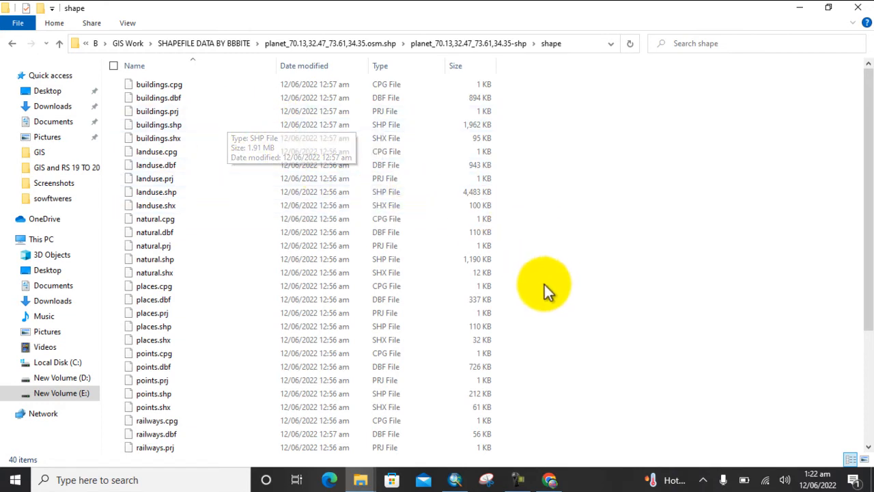
- Switch to ArcMap and add all eight shapefiles, buildings through waterways, from the shape folder inside planet_70.13,32.47_73.61,34.35.osm.shp
click(454, 480)
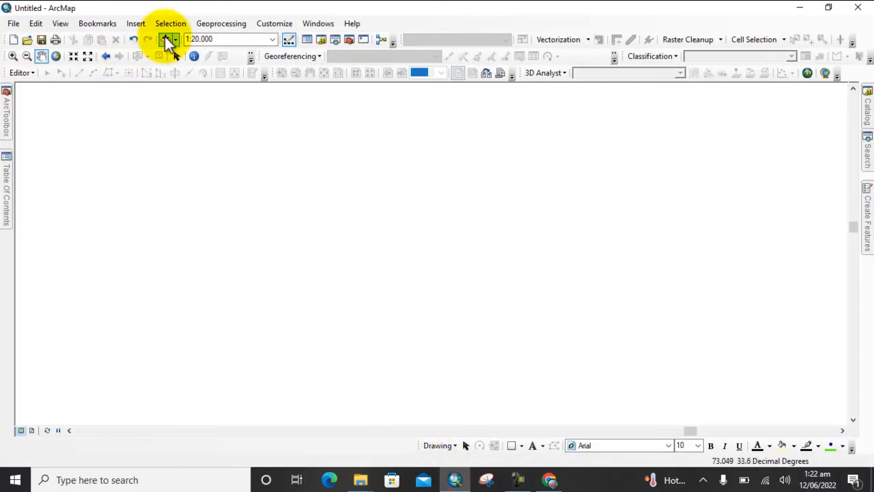
click(165, 39)
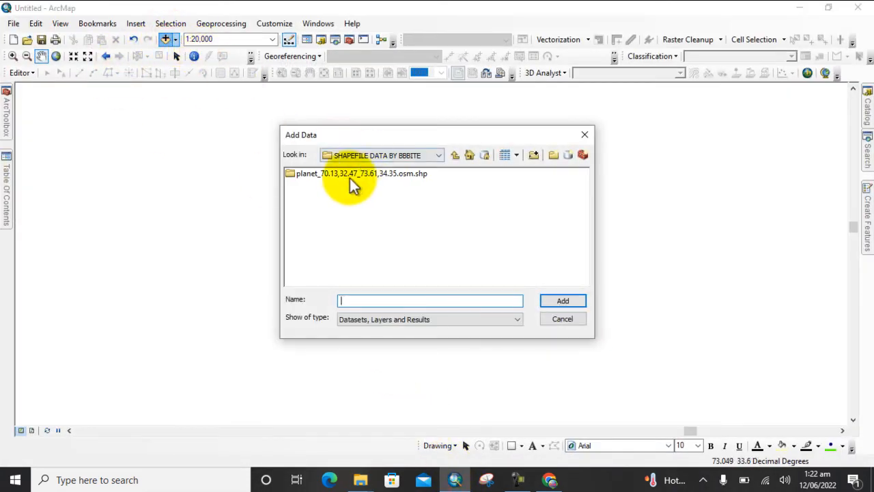
double_click(337, 174)
click(336, 173)
double_click(337, 173)
click(303, 175)
double_click(302, 176)
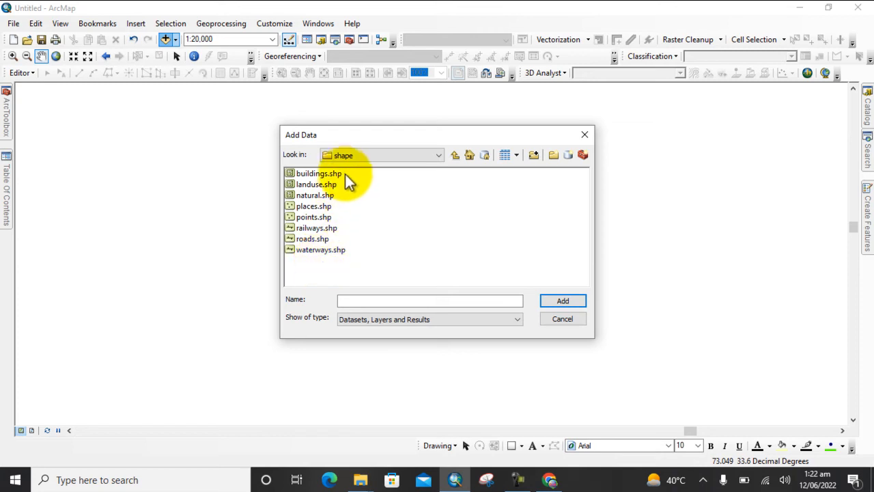
drag(352, 171, 294, 253)
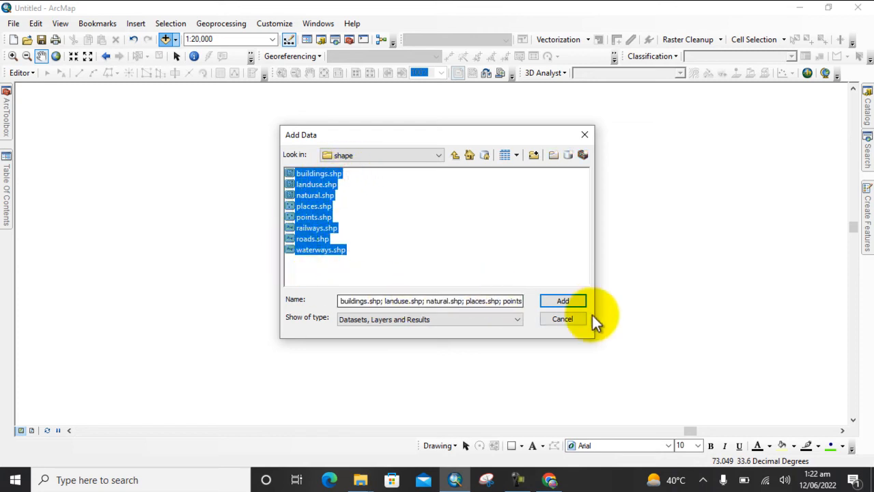
click(564, 301)
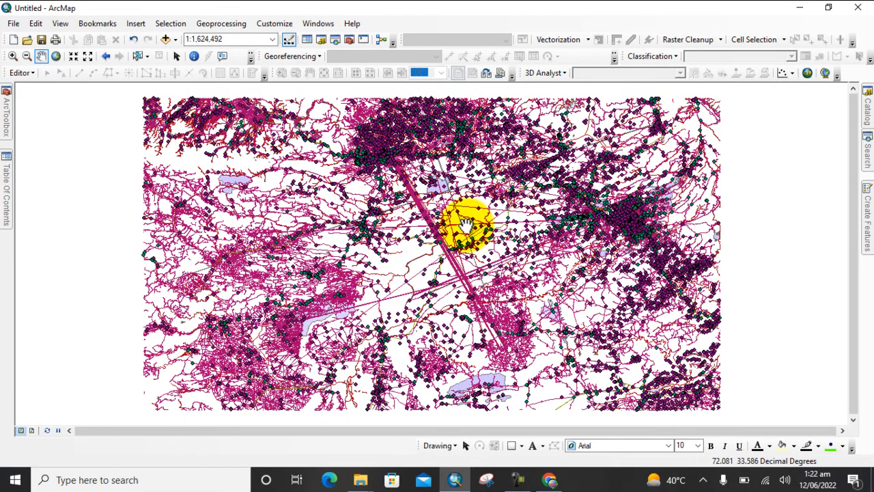
- Deselect the added layers, view the attribute table of the places layer and close it
scroll(466, 224, down, 1)
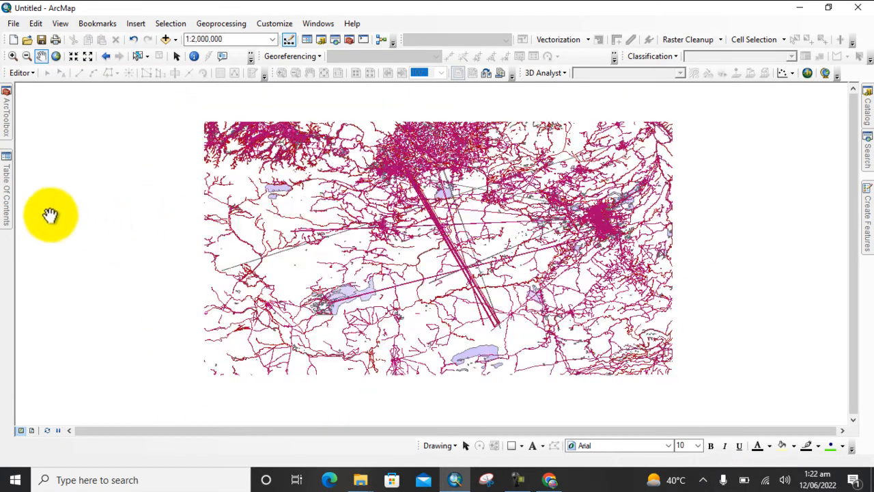
mouse_move(7, 193)
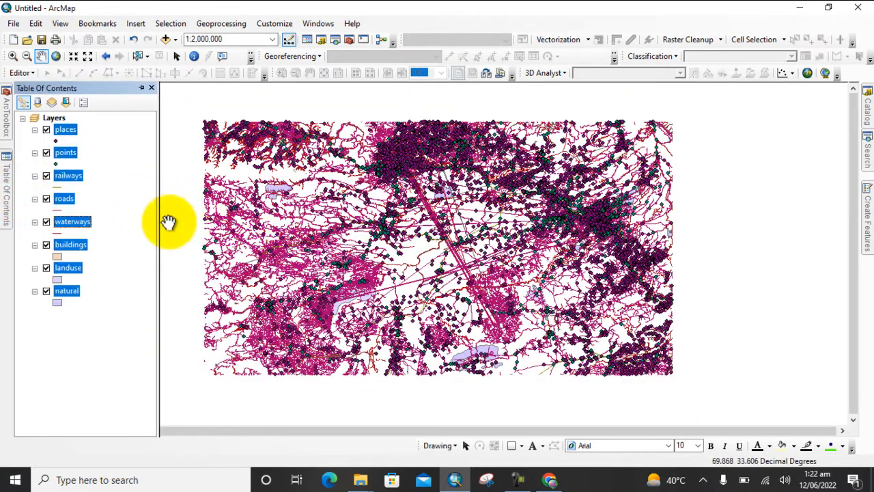
click(130, 199)
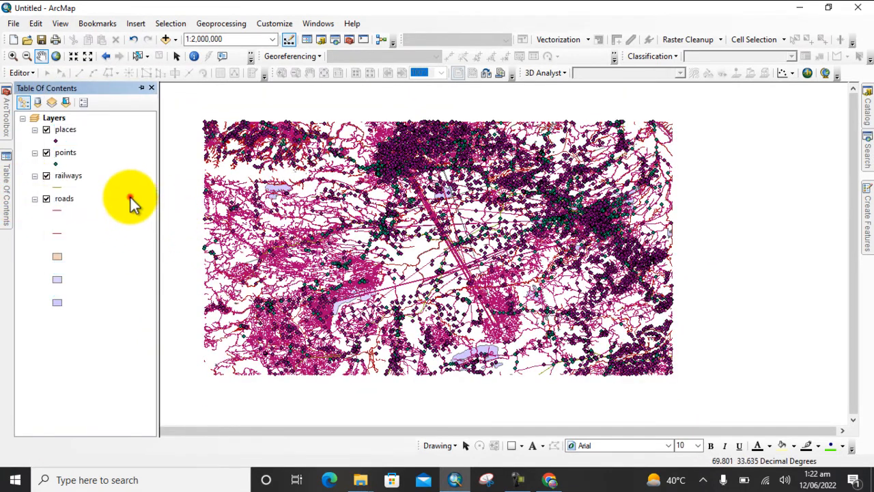
right_click(62, 132)
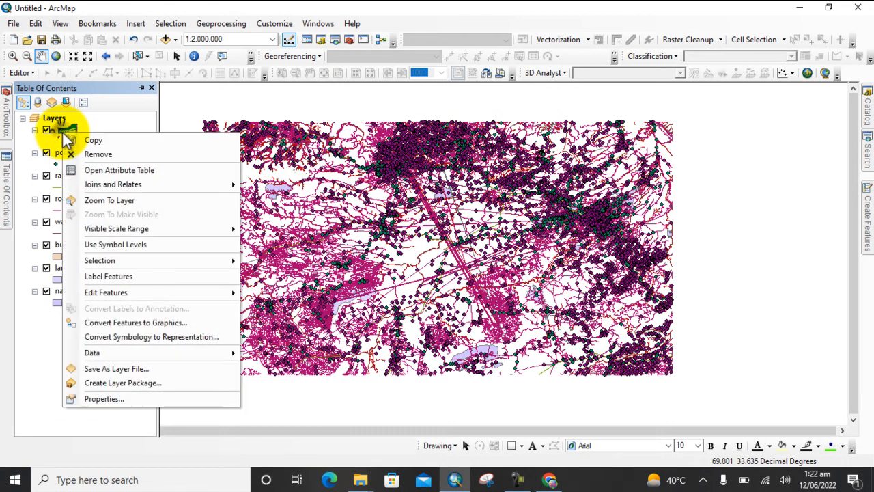
click(103, 172)
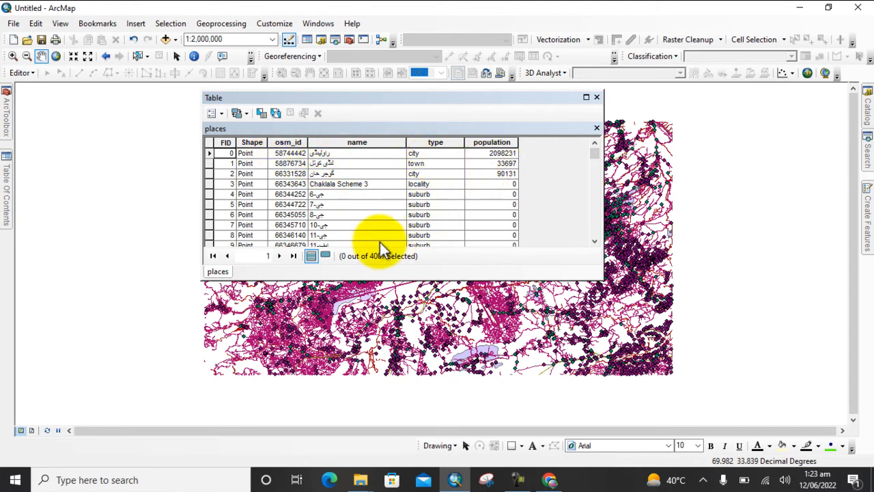
click(598, 97)
- Set the landuse layer's symbology to unique values categories based on the type field
click(8, 183)
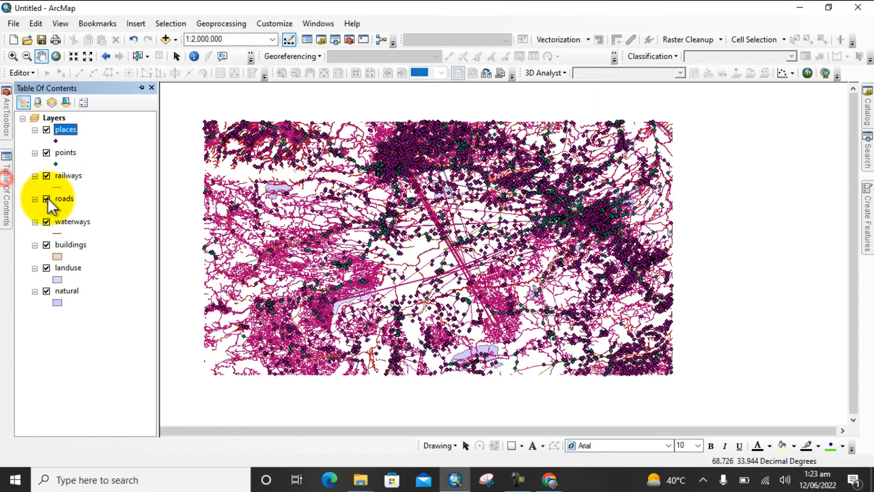
right_click(64, 269)
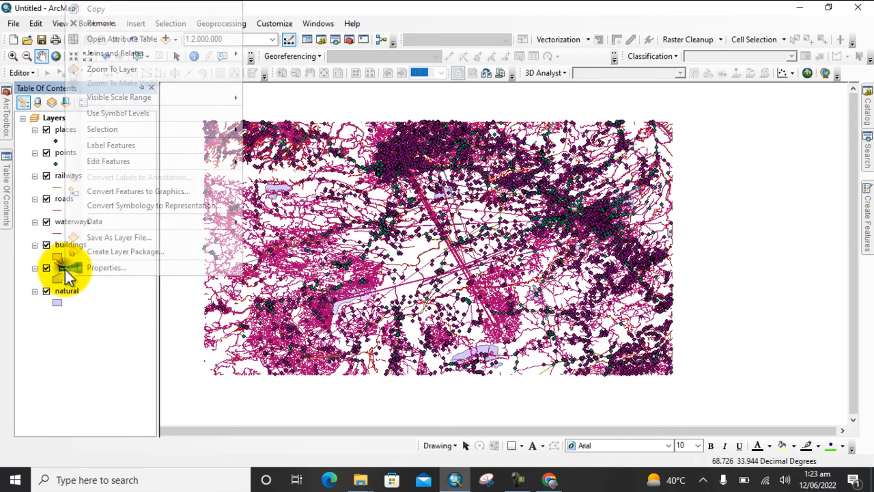
click(106, 267)
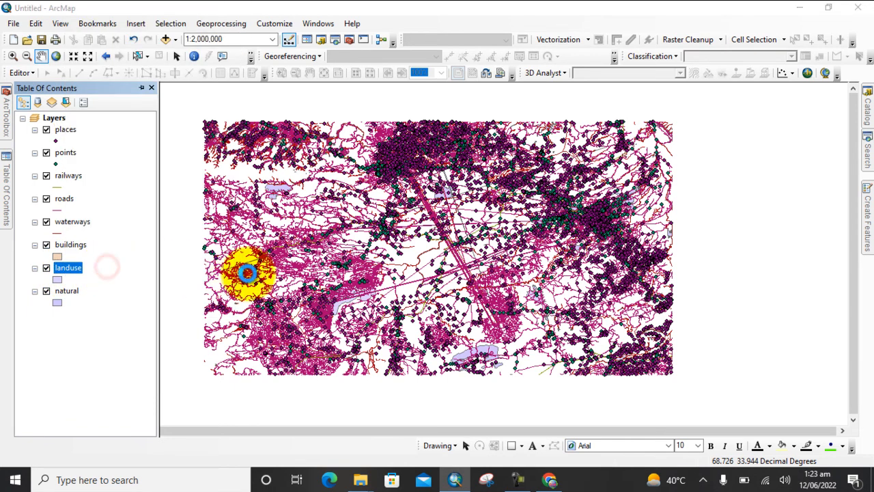
click(380, 97)
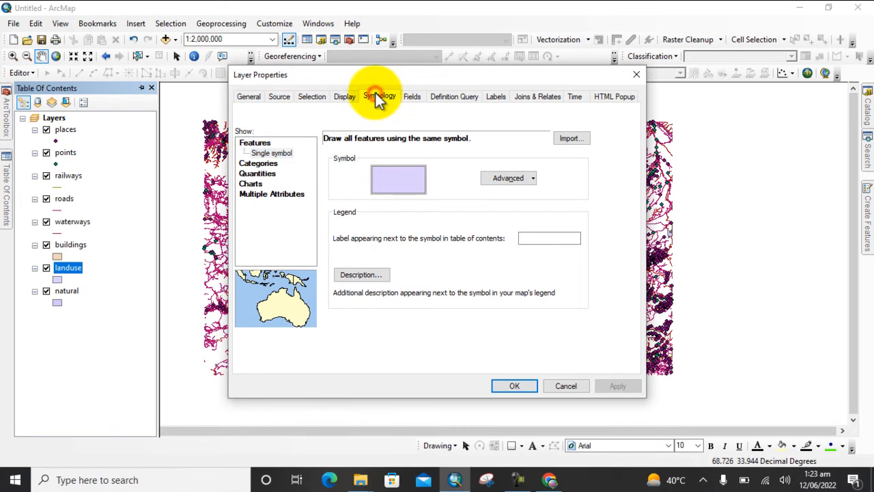
click(258, 164)
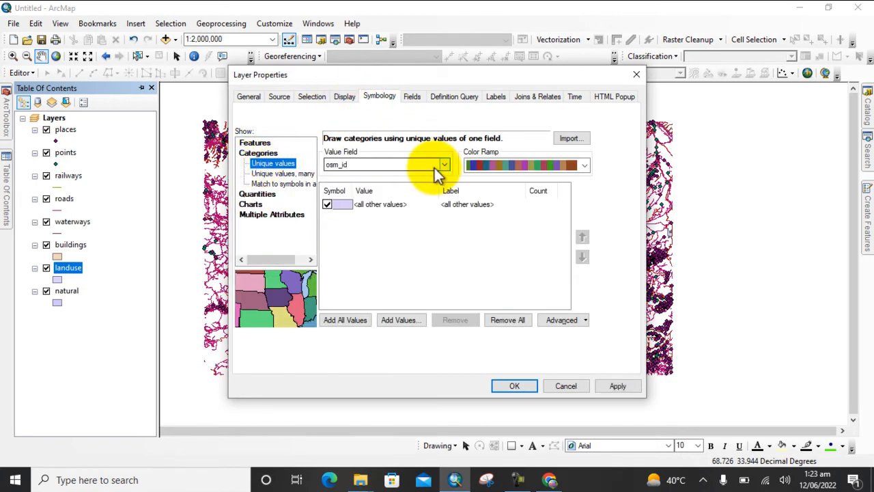
click(444, 165)
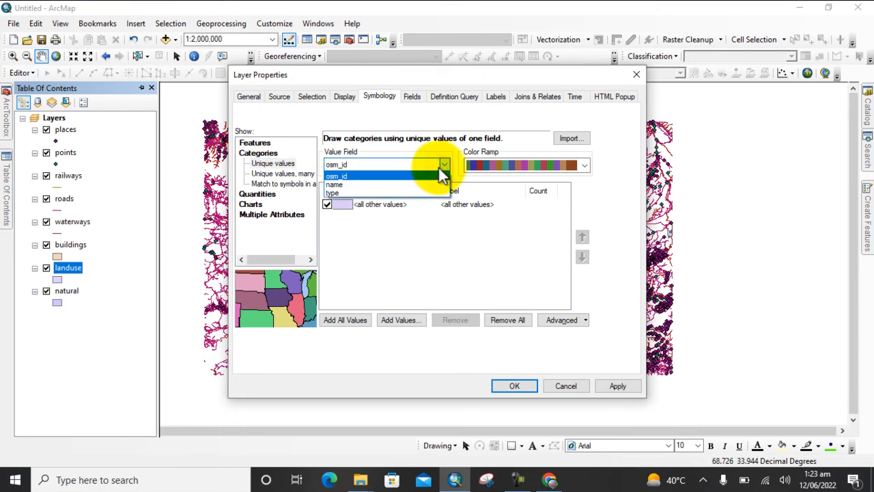
click(345, 194)
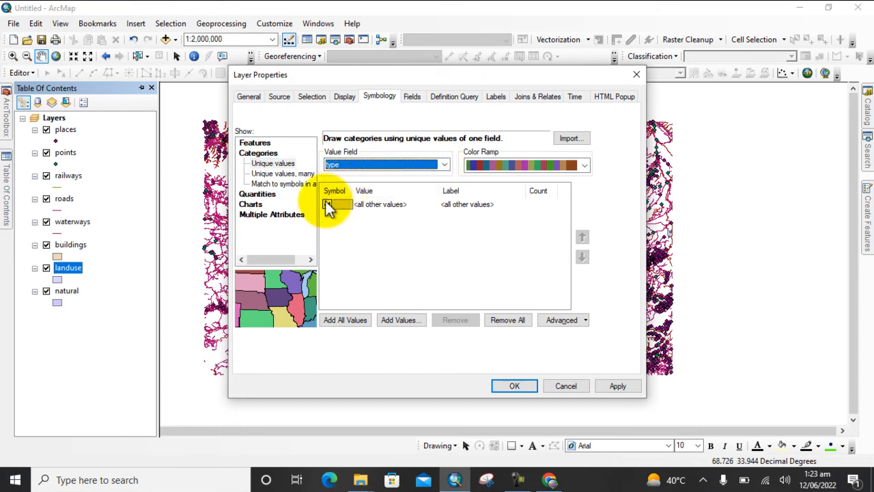
- Exclude all other values from the landuse symbology, add all type values as classes and apply the layer properties
click(328, 205)
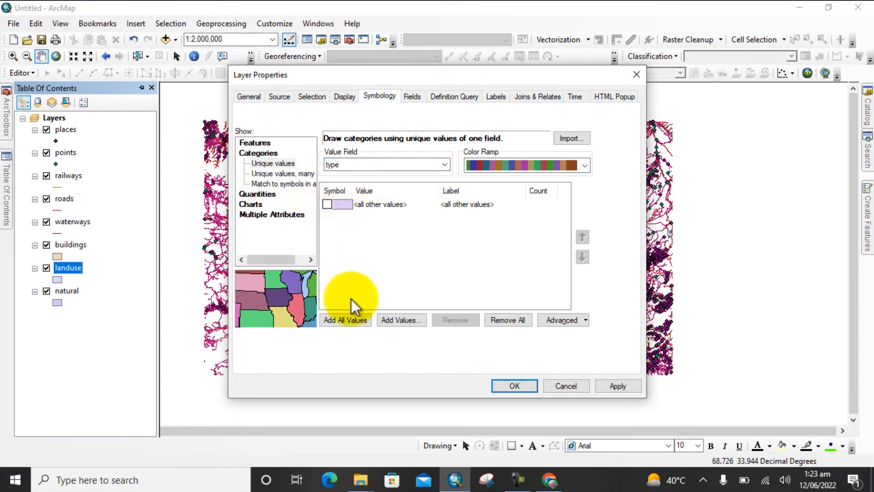
click(342, 320)
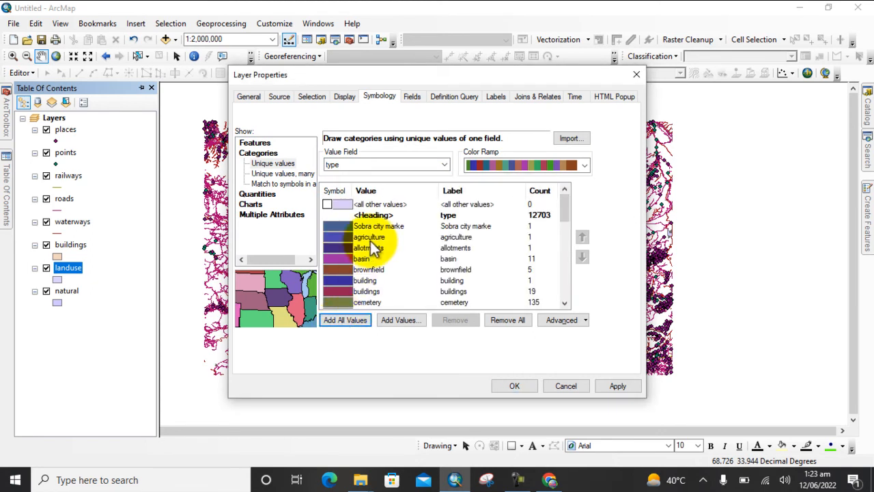
scroll(370, 241, down, 8)
scroll(369, 252, down, 2)
scroll(369, 253, up, 4)
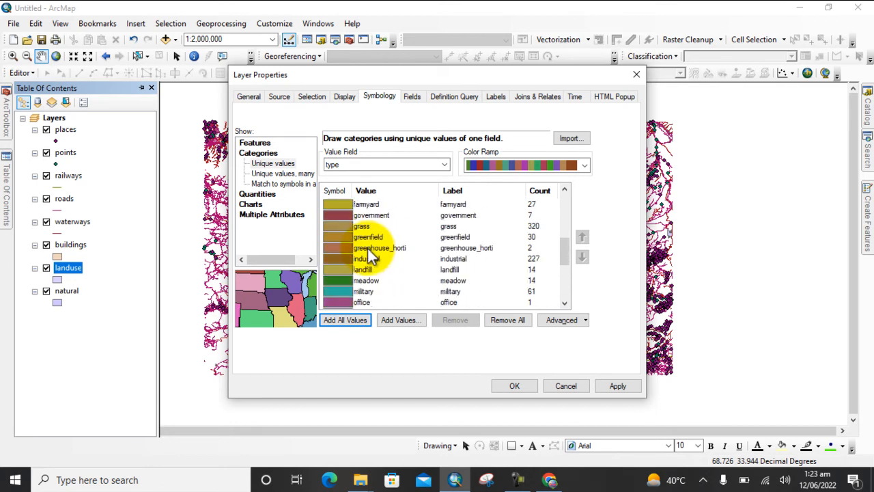
scroll(369, 250, up, 4)
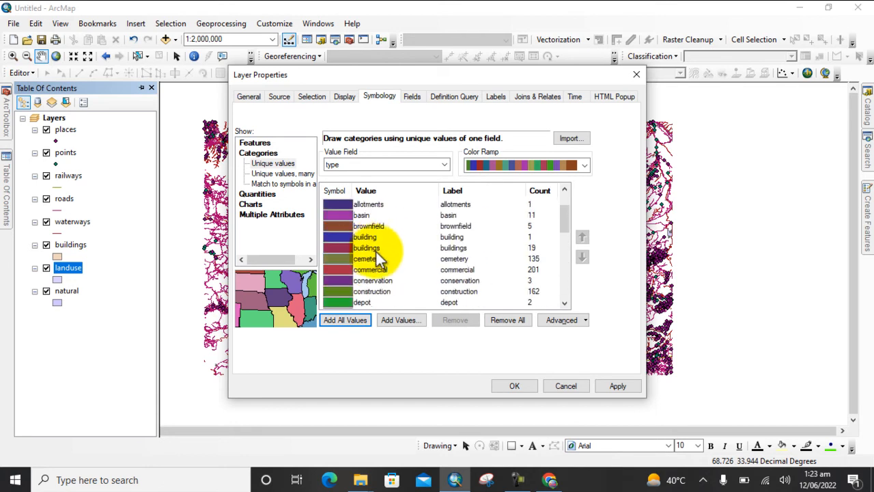
click(618, 386)
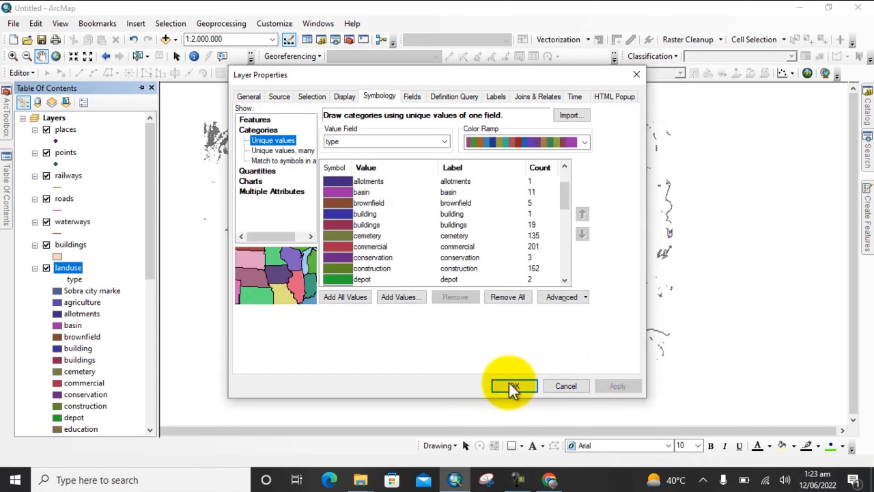
click(510, 386)
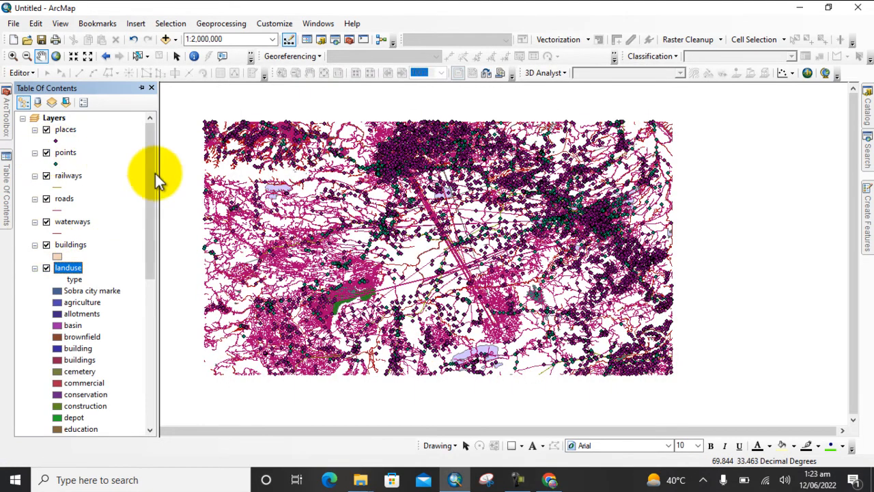
- Examine the categorized landuse and other layers on the map, closing in on the dense urban area in the east at 1:500,000
drag(337, 190, 390, 196)
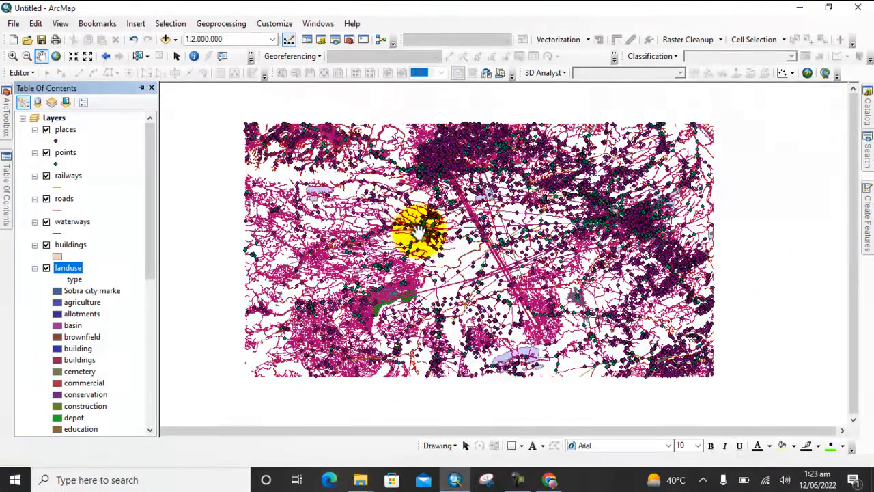
right_click(422, 238)
click(430, 239)
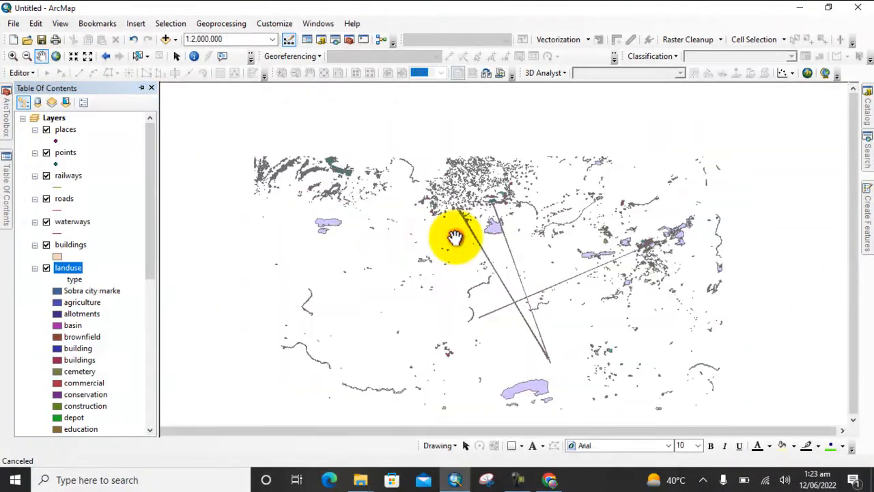
scroll(479, 241, up, 4)
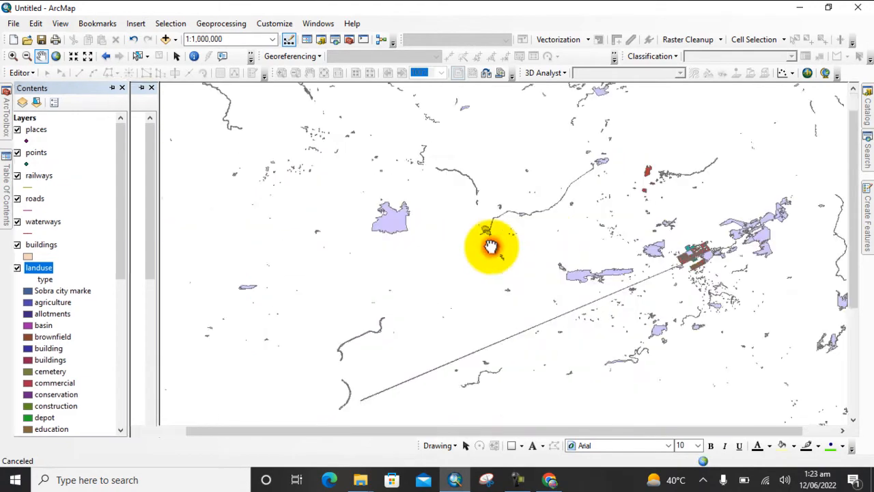
click(490, 248)
scroll(328, 236, up, 1)
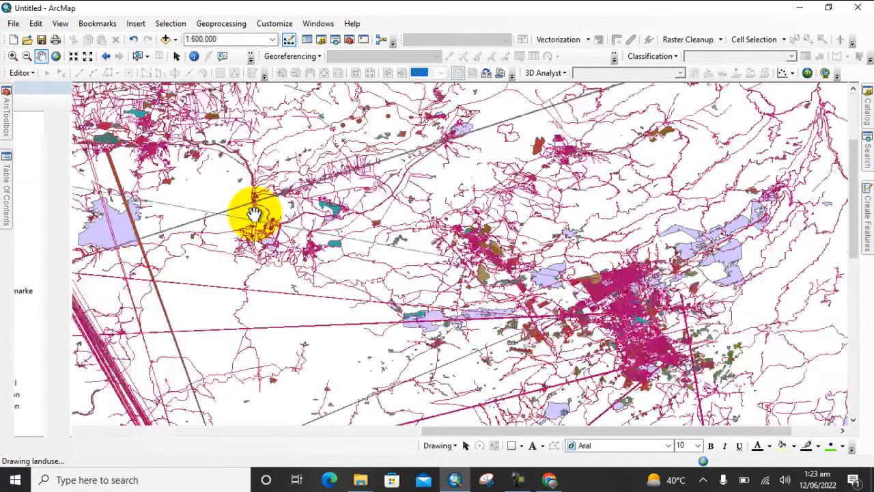
drag(440, 299, 305, 200)
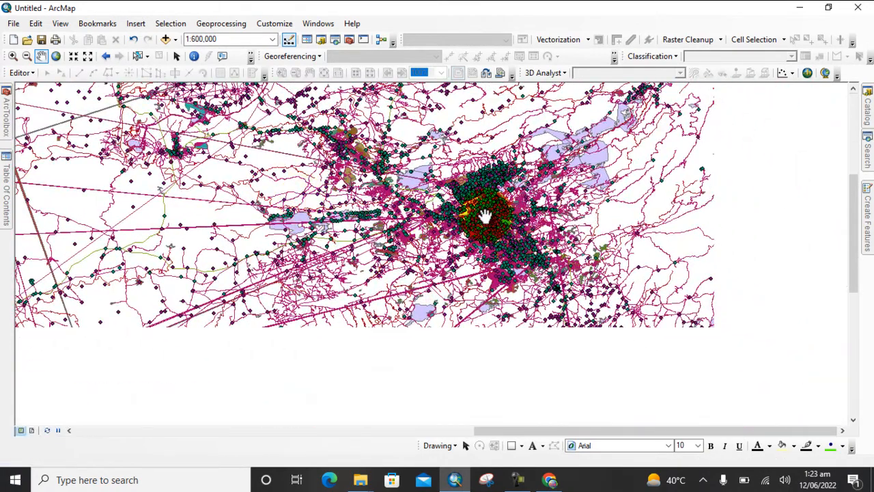
click(486, 217)
scroll(485, 217, up, 1)
drag(450, 276, 410, 307)
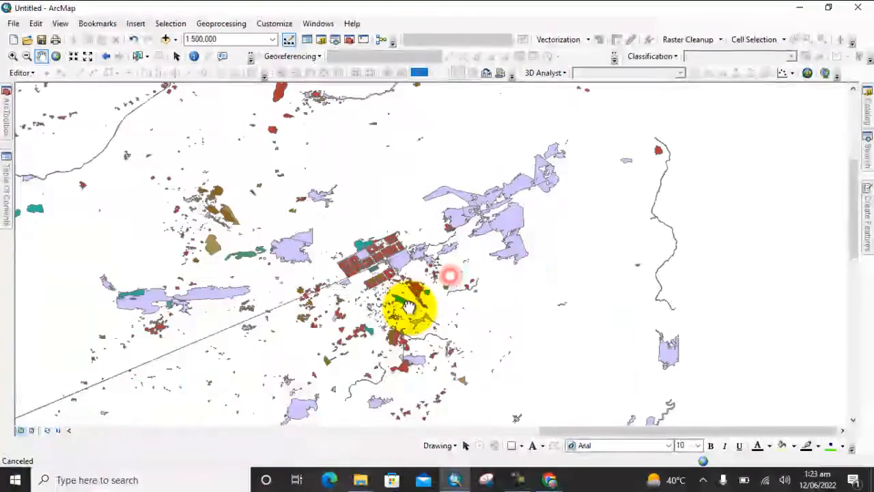
- Hide the places, points, railways, roads, waterways and buildings layers so that only the landuse layer is displayed
scroll(394, 309, up, 1)
scroll(398, 251, up, 2)
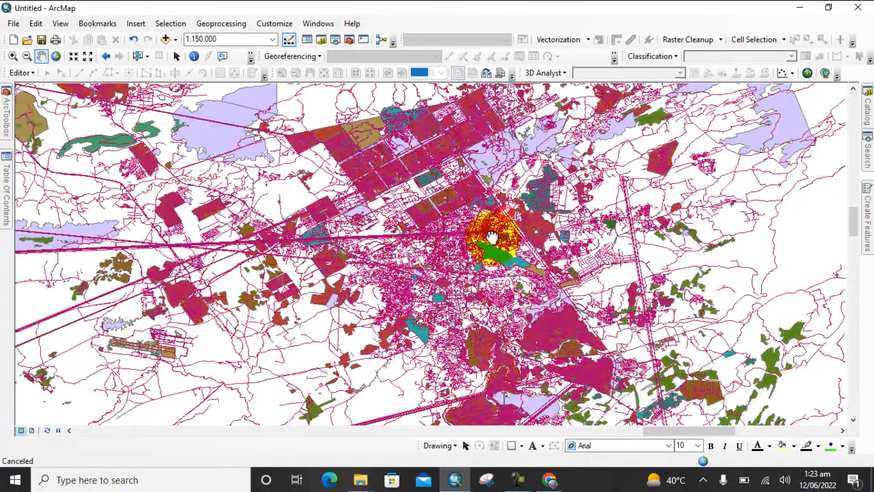
scroll(483, 249, up, 1)
drag(507, 207, 476, 299)
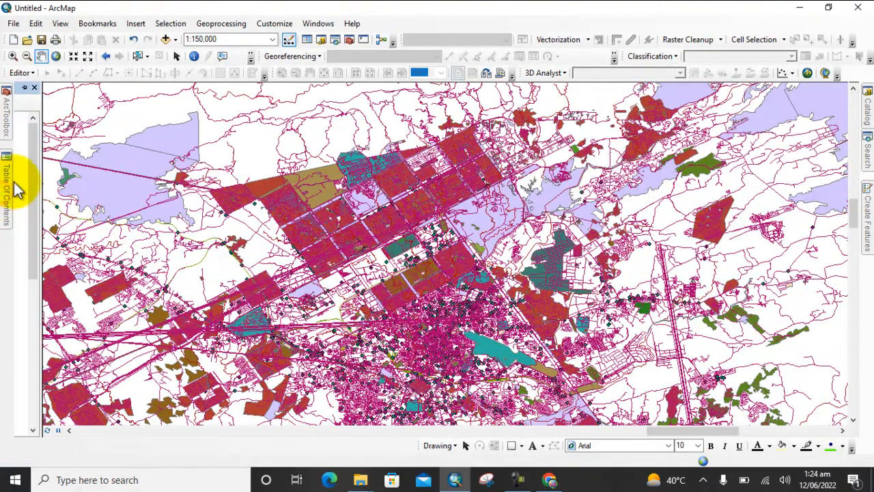
mouse_move(9, 190)
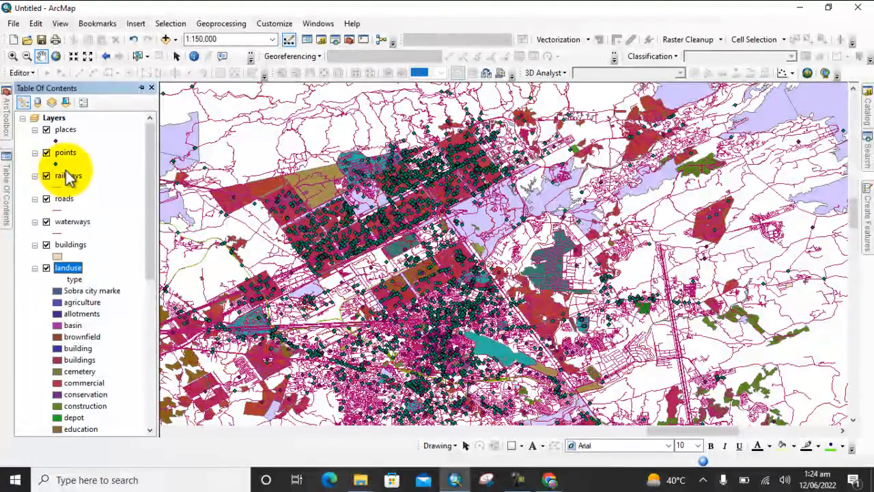
click(46, 129)
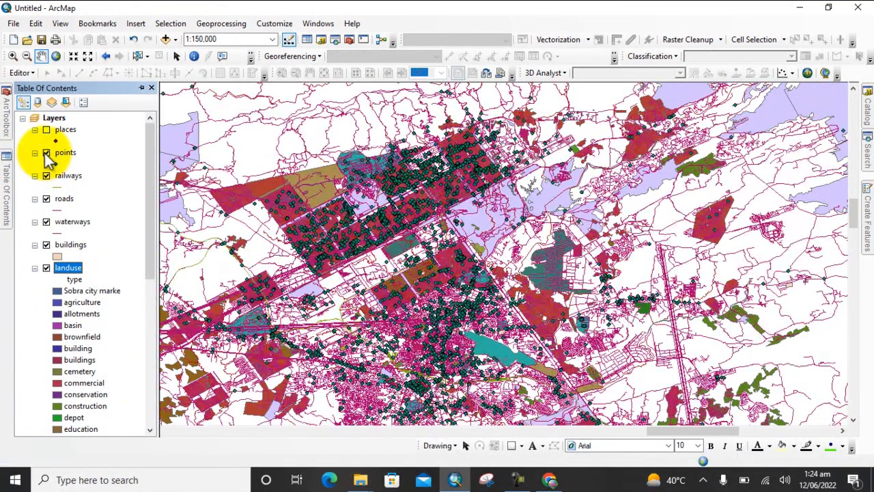
click(46, 152)
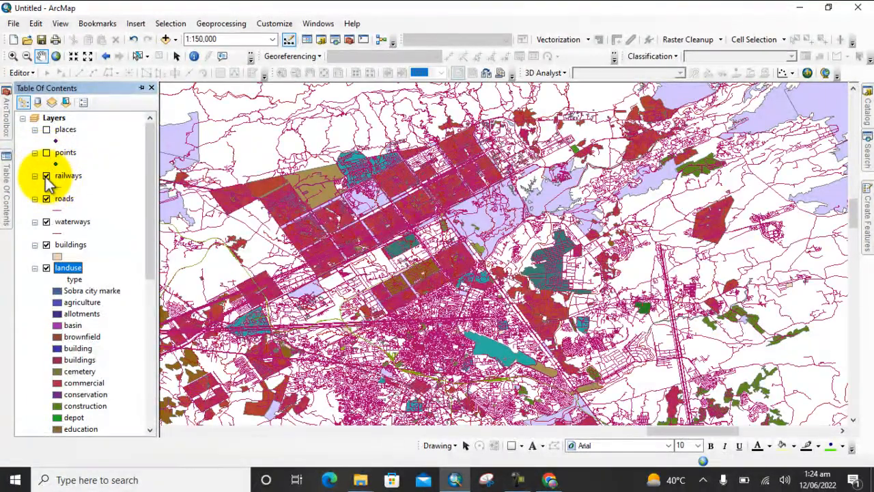
click(46, 176)
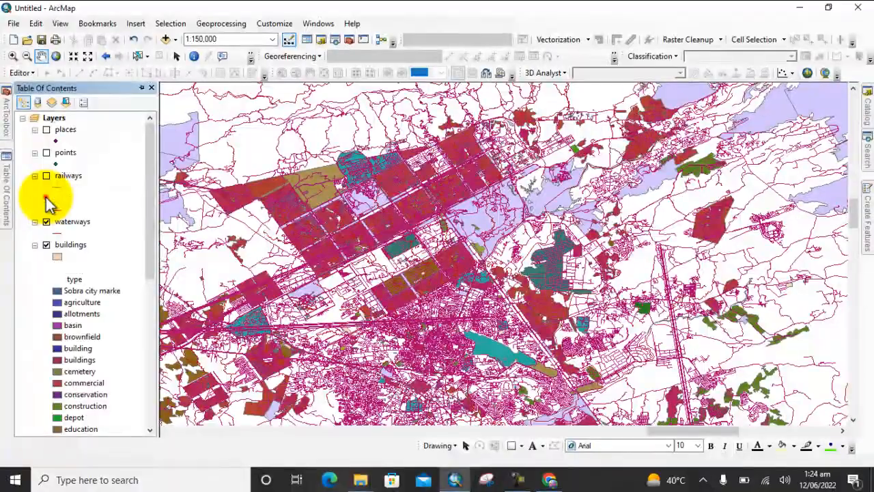
click(46, 198)
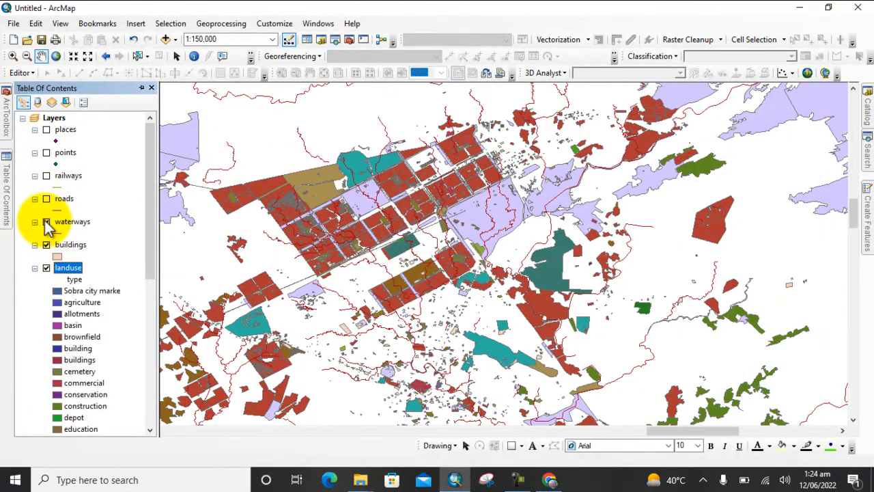
click(46, 221)
click(46, 245)
- Examine the categorized landuse polygons around the gridded urban sectors up close, at scales of 1:63,360 and 1:80,000
drag(341, 342, 370, 332)
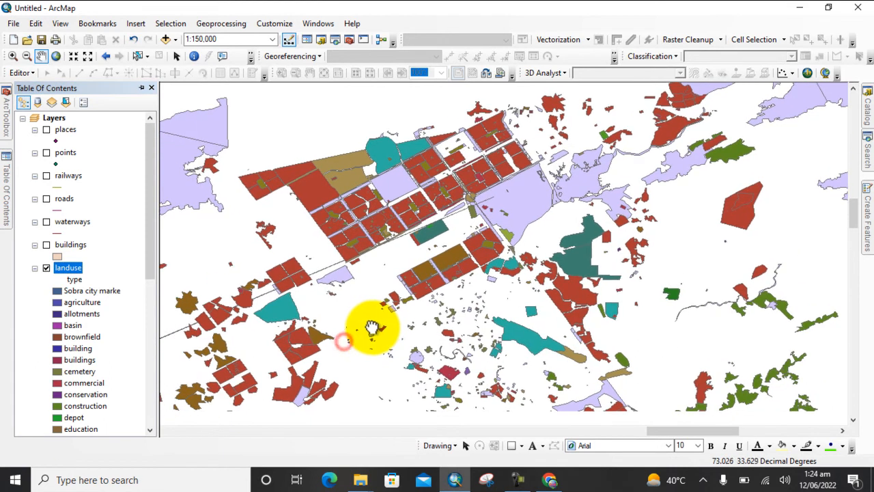
scroll(390, 205, up, 3)
scroll(395, 213, up, 1)
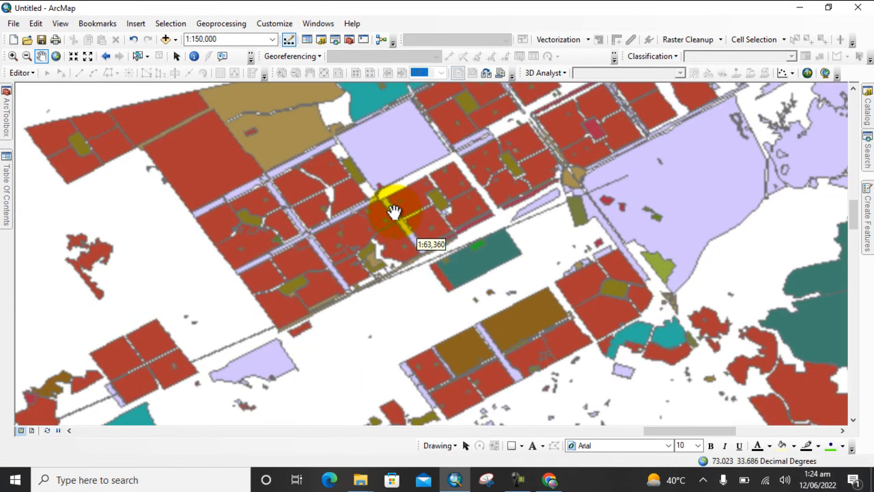
drag(433, 266, 410, 347)
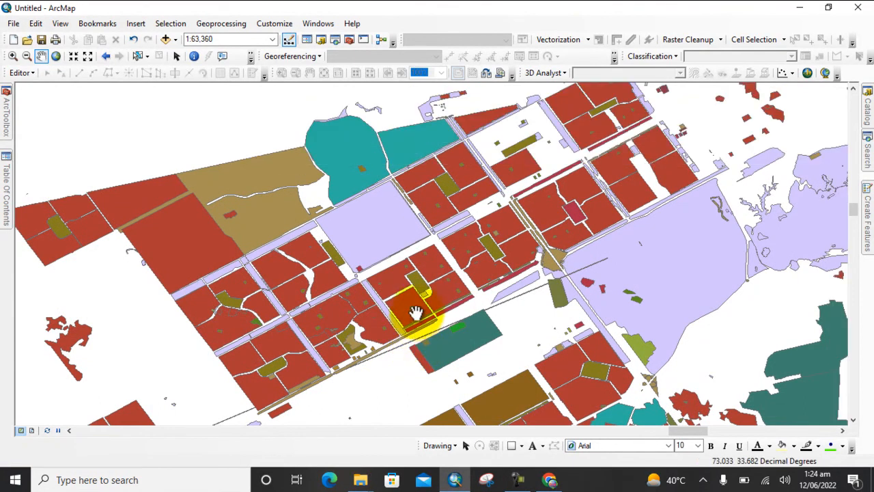
drag(415, 302, 433, 296)
scroll(445, 302, down, 1)
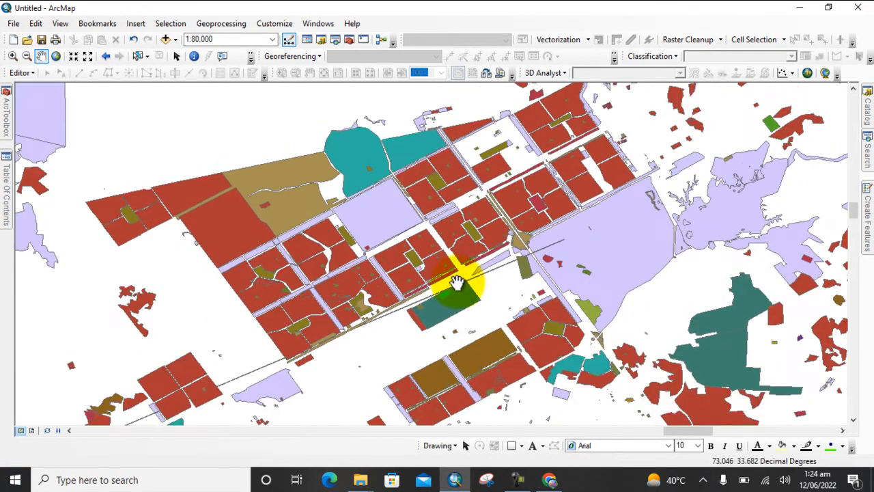